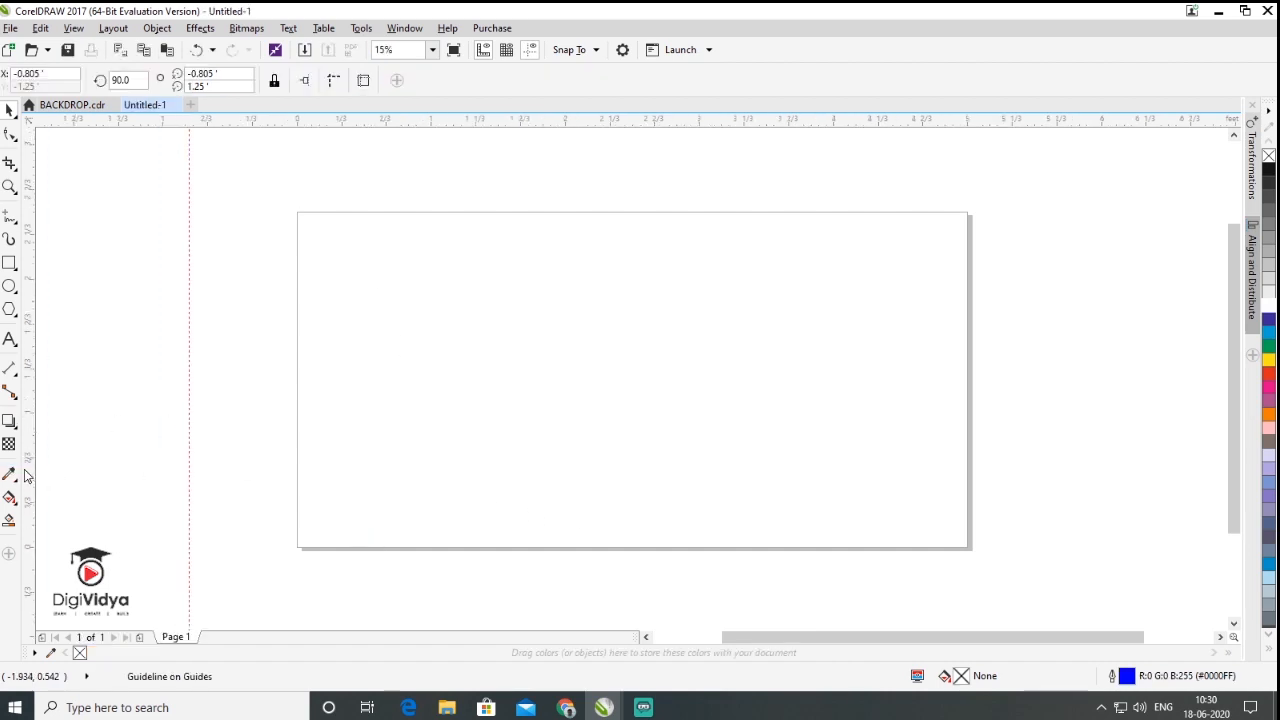
Position the selected vertical guideline at X 0.1 feet, just inside the page's left edge.
{"action": "double_click", "coordinate": [42, 74]}
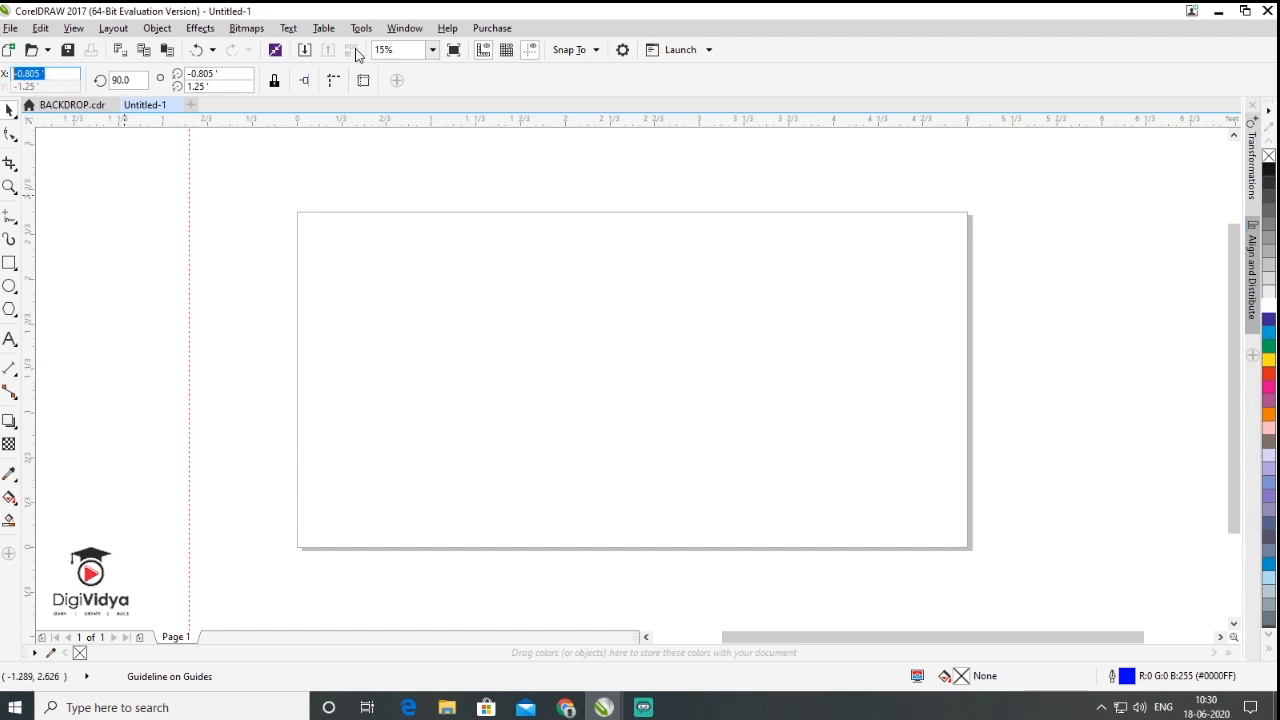
{"action": "key", "text": "BackSpace"}
{"action": "type", "text": ".1"}
{"action": "key", "text": "Return"}
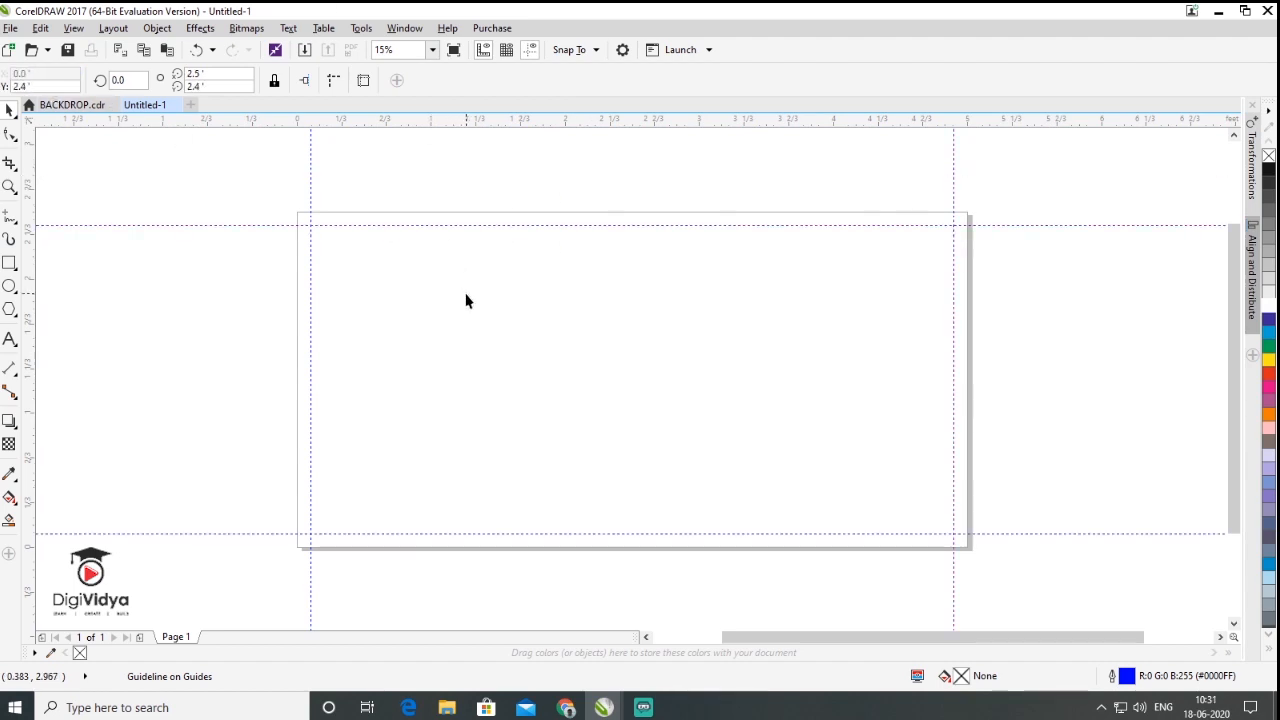
{"action": "left_click", "coordinate": [466, 294]}
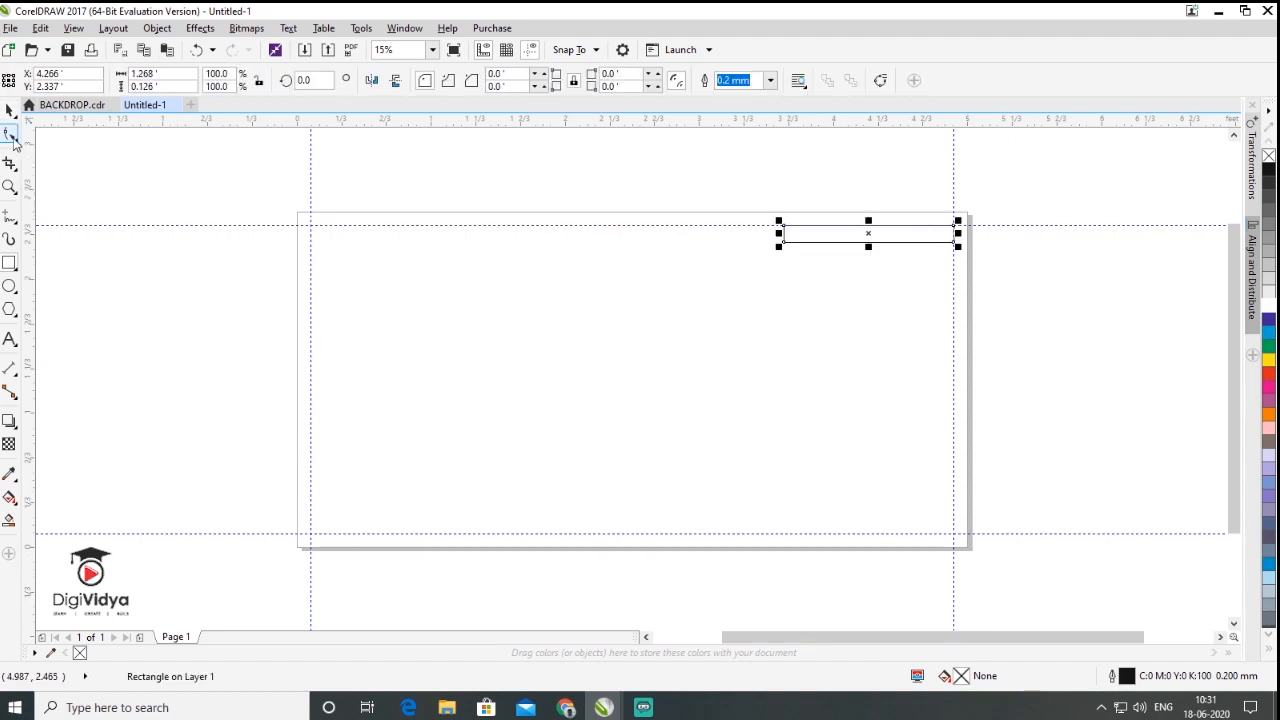
Round the left corners of the thin rectangle at the page's upper right into a semicircular end, radius about 0.063 feet.
{"action": "left_click", "coordinate": [10, 134]}
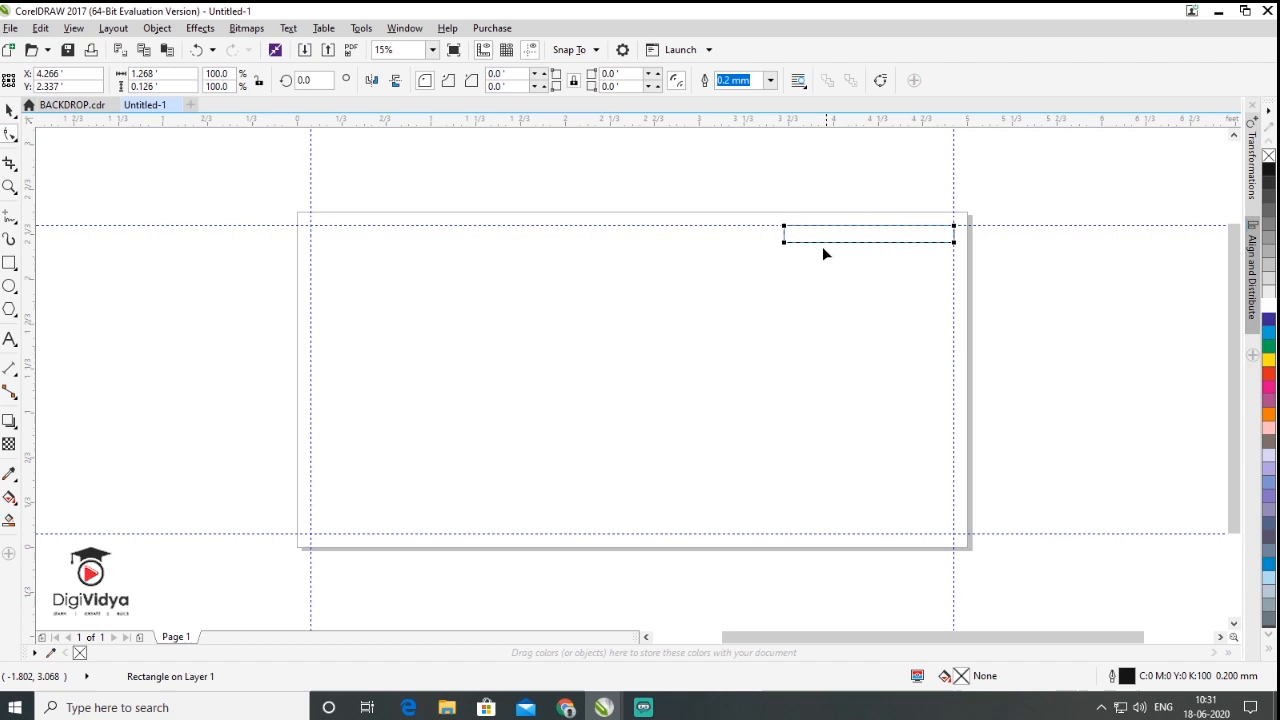
{"action": "scroll", "coordinate": [822, 253], "scroll_direction": "up", "scroll_amount": 5}
{"action": "left_click_drag", "start_coordinate": [687, 297], "coordinate": [690, 300]}
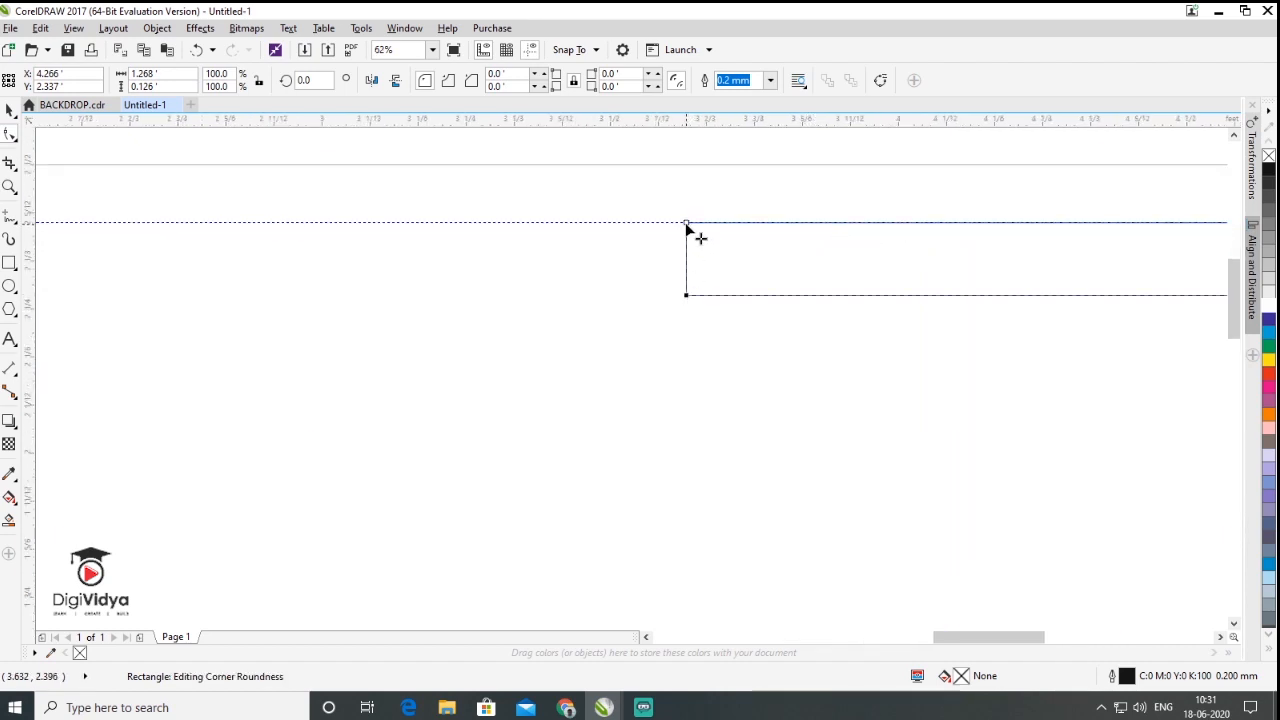
{"action": "left_click_drag", "start_coordinate": [688, 295], "coordinate": [852, 285]}
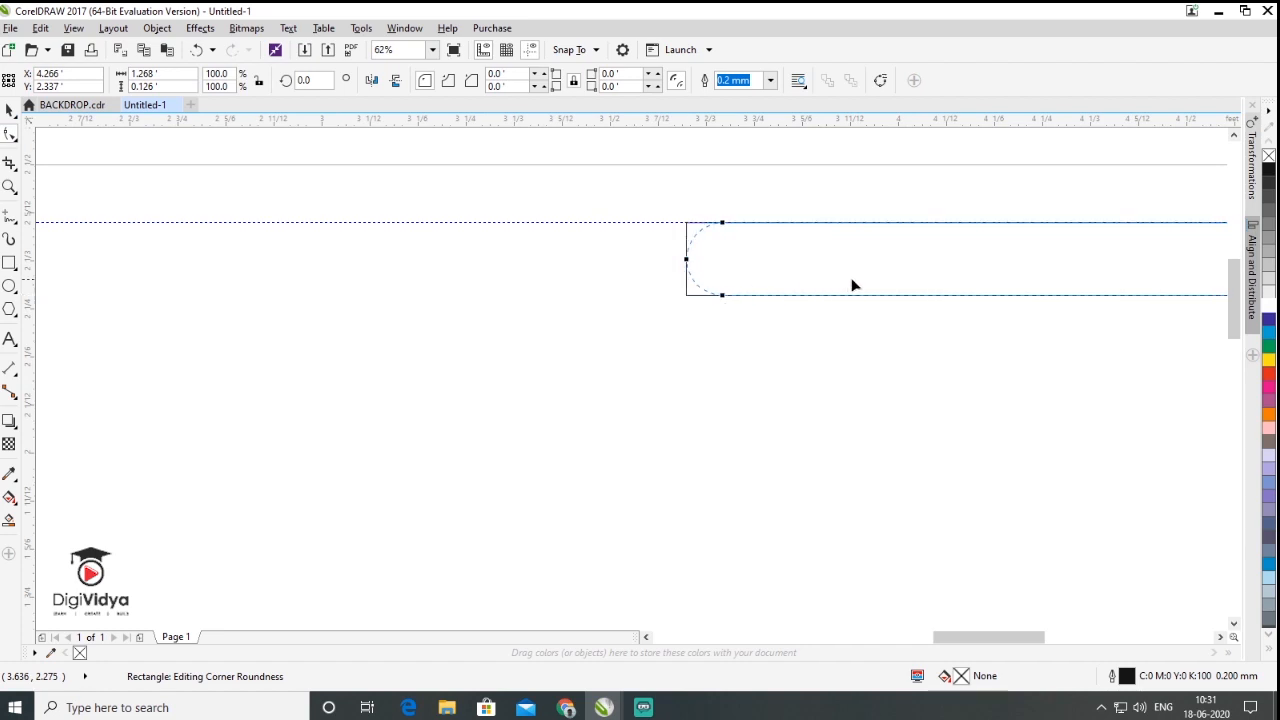
{"action": "left_click_drag", "start_coordinate": [948, 303], "coordinate": [948, 303]}
{"action": "left_click", "coordinate": [9, 110]}
{"action": "scroll", "coordinate": [883, 400], "scroll_direction": "down", "scroll_amount": 2}
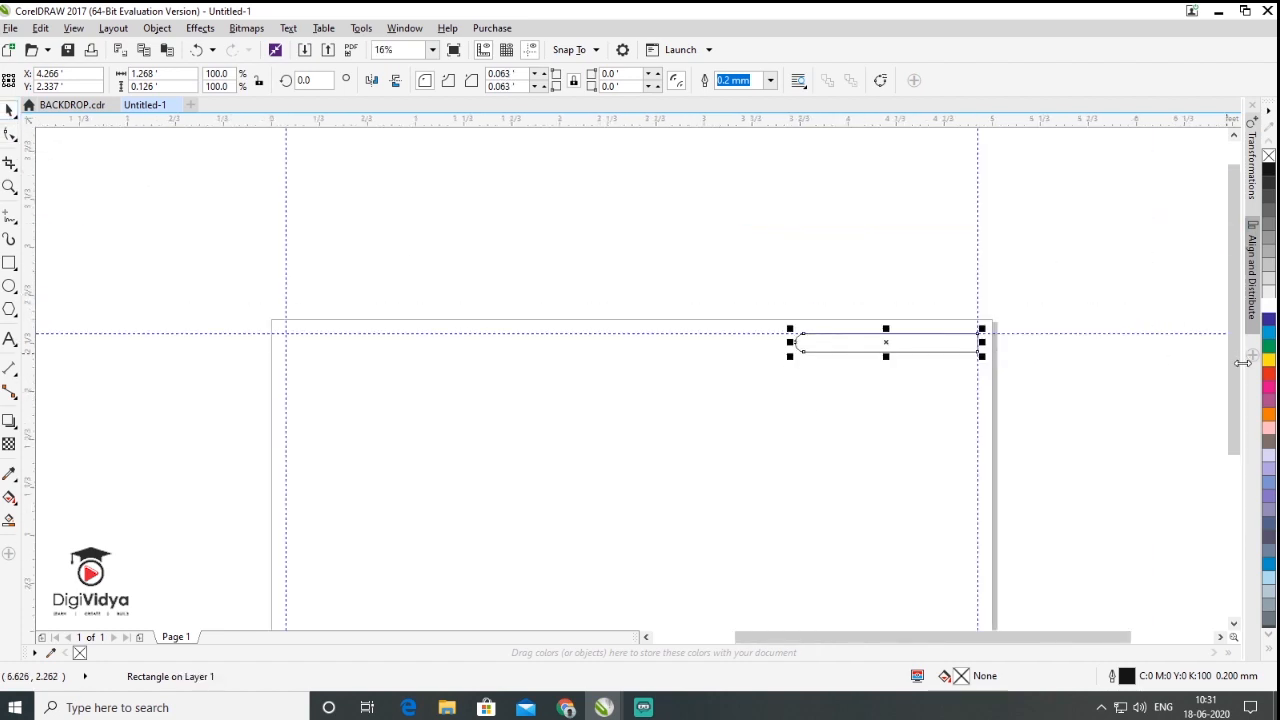
Fill the rounded bar with orange-red (C0 M92 Y100 K0) and set its outline width to None.
{"action": "left_click", "coordinate": [1269, 374]}
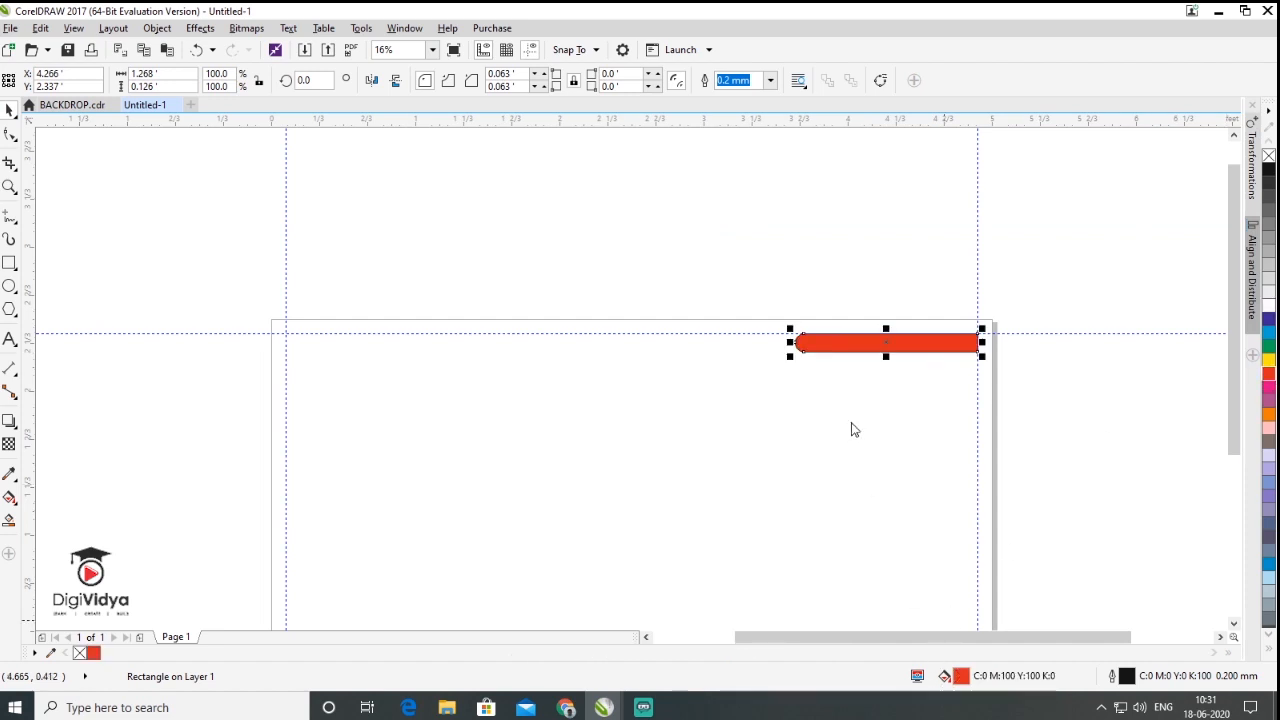
{"action": "left_click", "coordinate": [769, 81]}
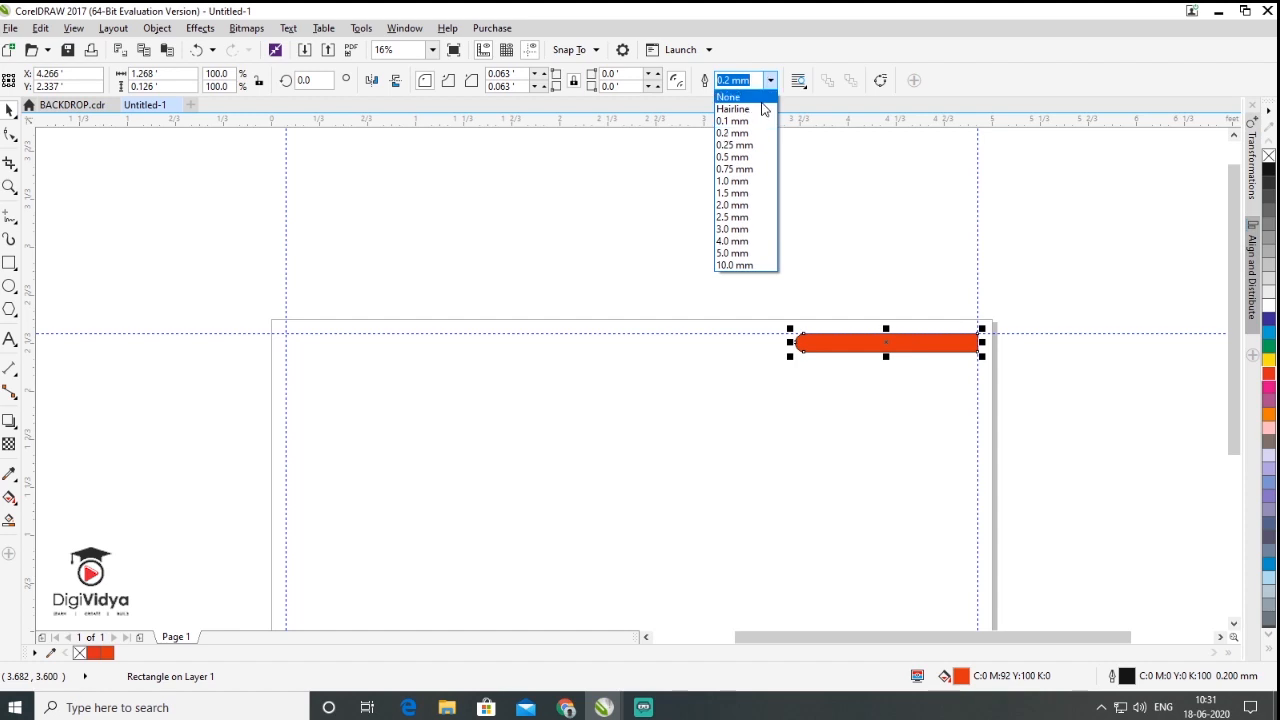
{"action": "left_click", "coordinate": [728, 97]}
{"action": "scroll", "coordinate": [683, 264], "scroll_direction": "down", "scroll_amount": 1}
Duplicate the rounded bar and place the copy straight below, resting on the lower margin guideline.
{"action": "left_click", "coordinate": [766, 306]}
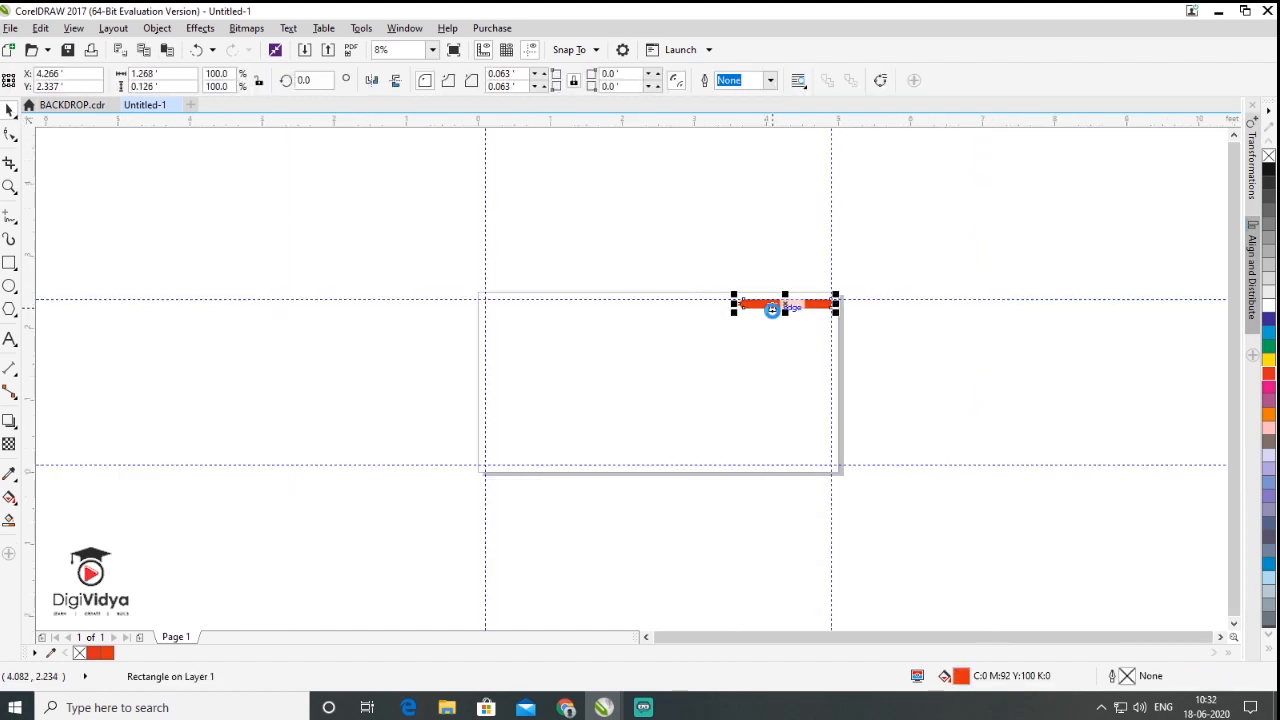
{"action": "key", "text": "ctrl+v"}
{"action": "left_click_drag", "start_coordinate": [774, 304], "coordinate": [777, 463]}
{"action": "scroll", "coordinate": [814, 453], "scroll_direction": "up", "scroll_amount": 1}
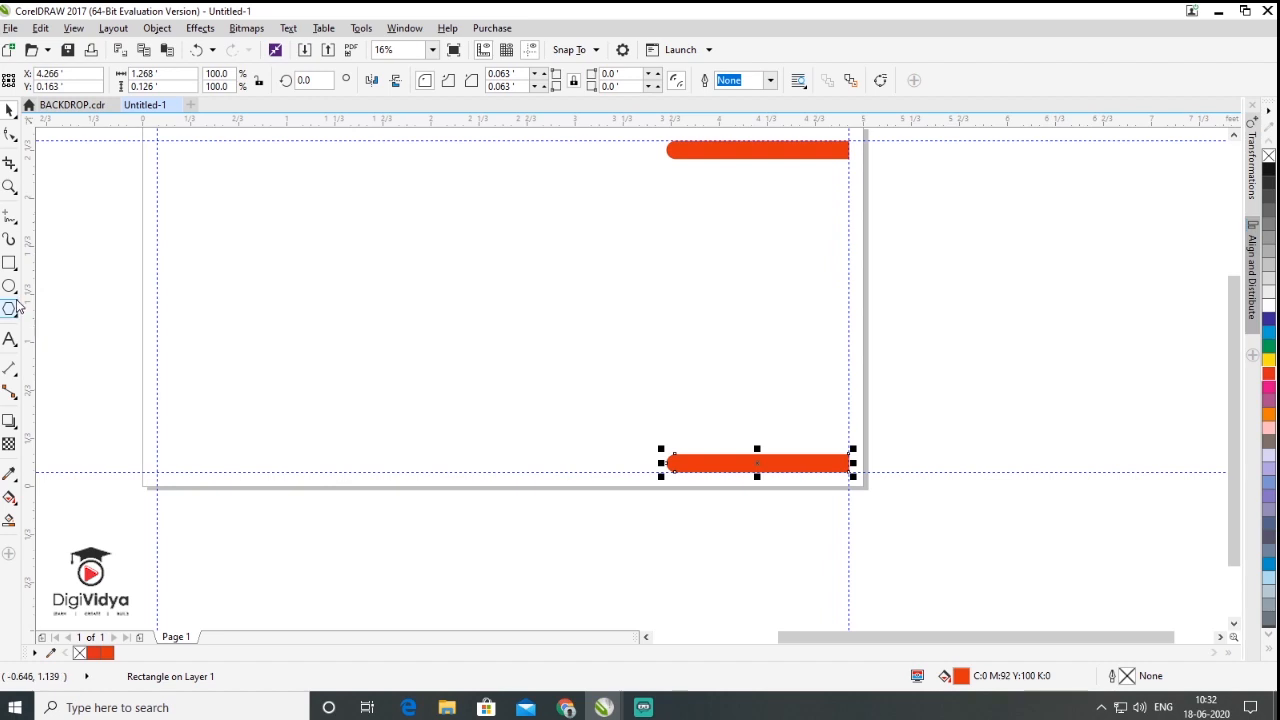
Add a vertical bar about 0.141 by 2.3 feet along the right guideline, filled orange-red (C0 M92 Y100 K0) without outline.
{"action": "left_click", "coordinate": [10, 265]}
{"action": "left_click_drag", "start_coordinate": [849, 142], "coordinate": [829, 470]}
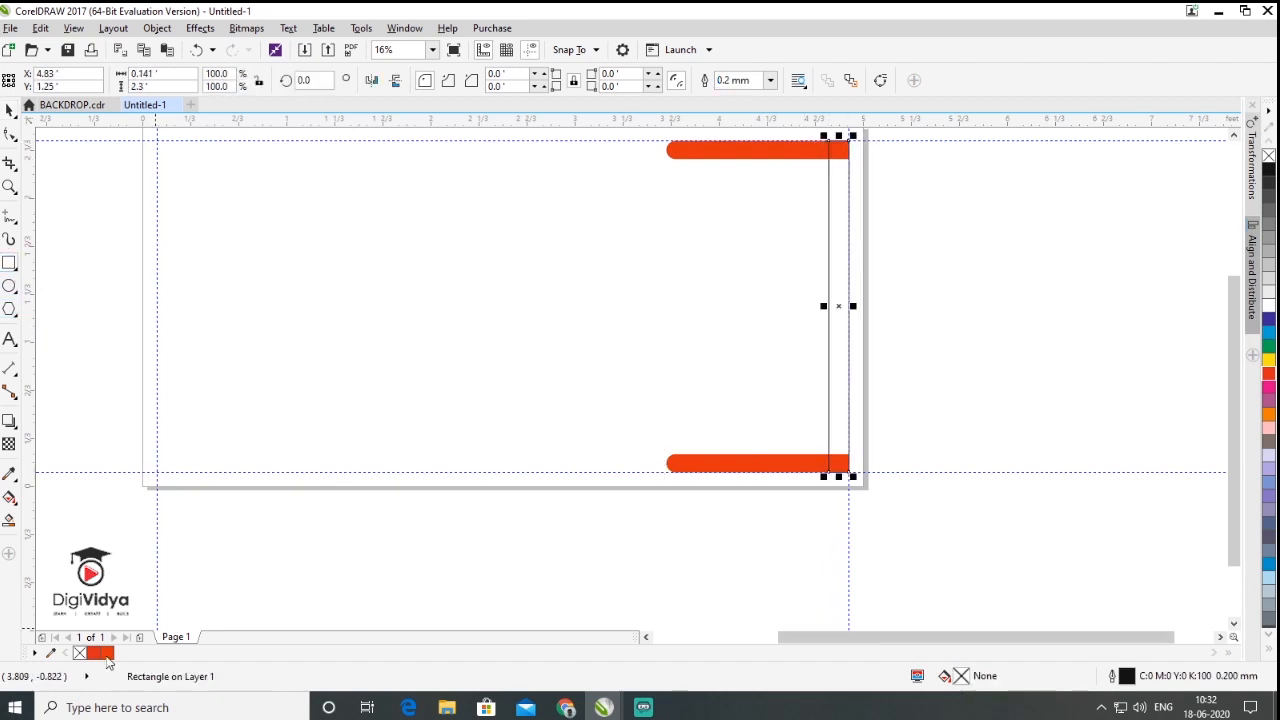
{"action": "left_click", "coordinate": [770, 80]}
{"action": "left_click", "coordinate": [755, 98]}
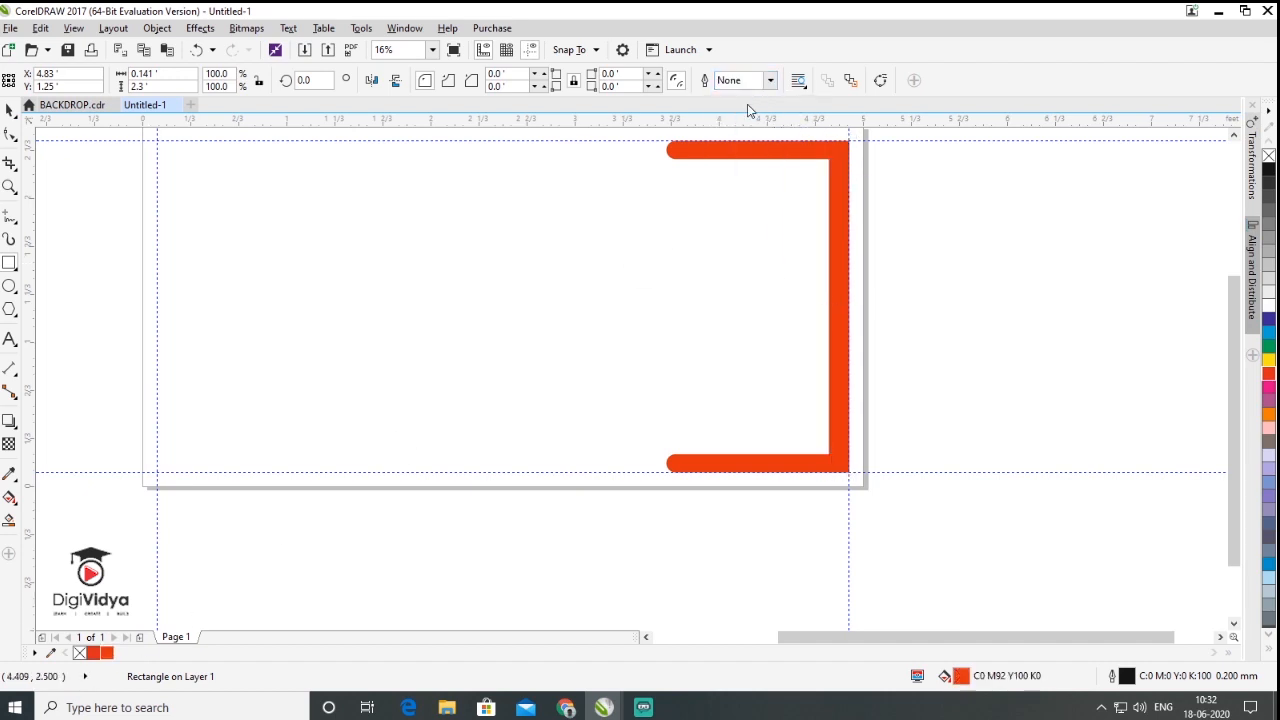
{"action": "left_click", "coordinate": [10, 111]}
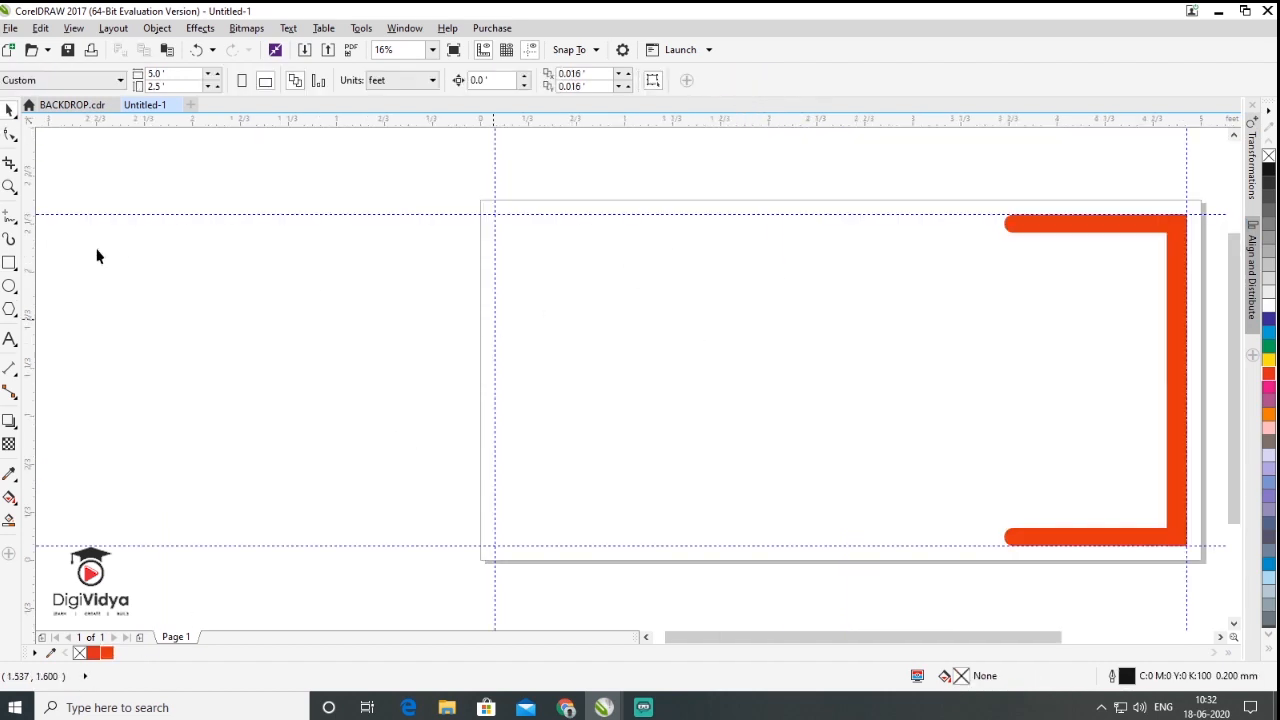
Draw a three-sided polygon about 2.688 by 2.1 feet on the page.
{"action": "left_click", "coordinate": [14, 312]}
{"action": "left_click", "coordinate": [57, 306]}
{"action": "type", "text": "3"}
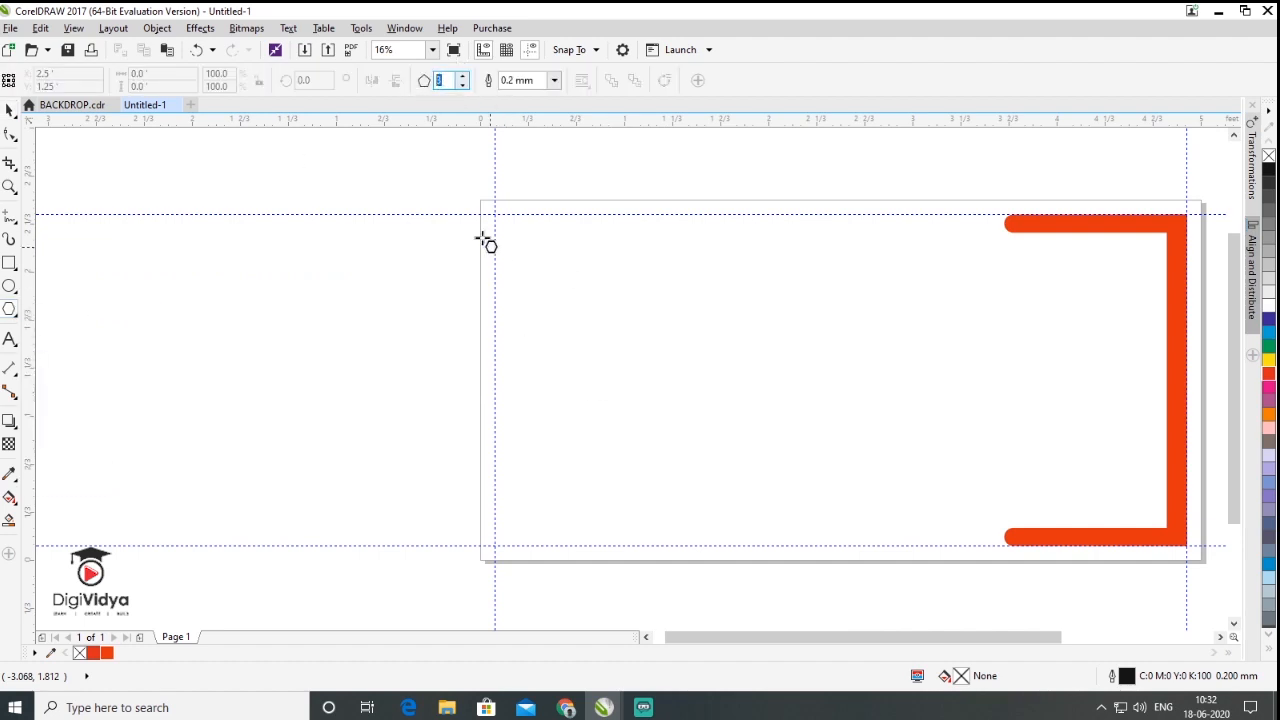
{"action": "left_click_drag", "start_coordinate": [505, 195], "coordinate": [903, 507]}
{"action": "left_click", "coordinate": [9, 111]}
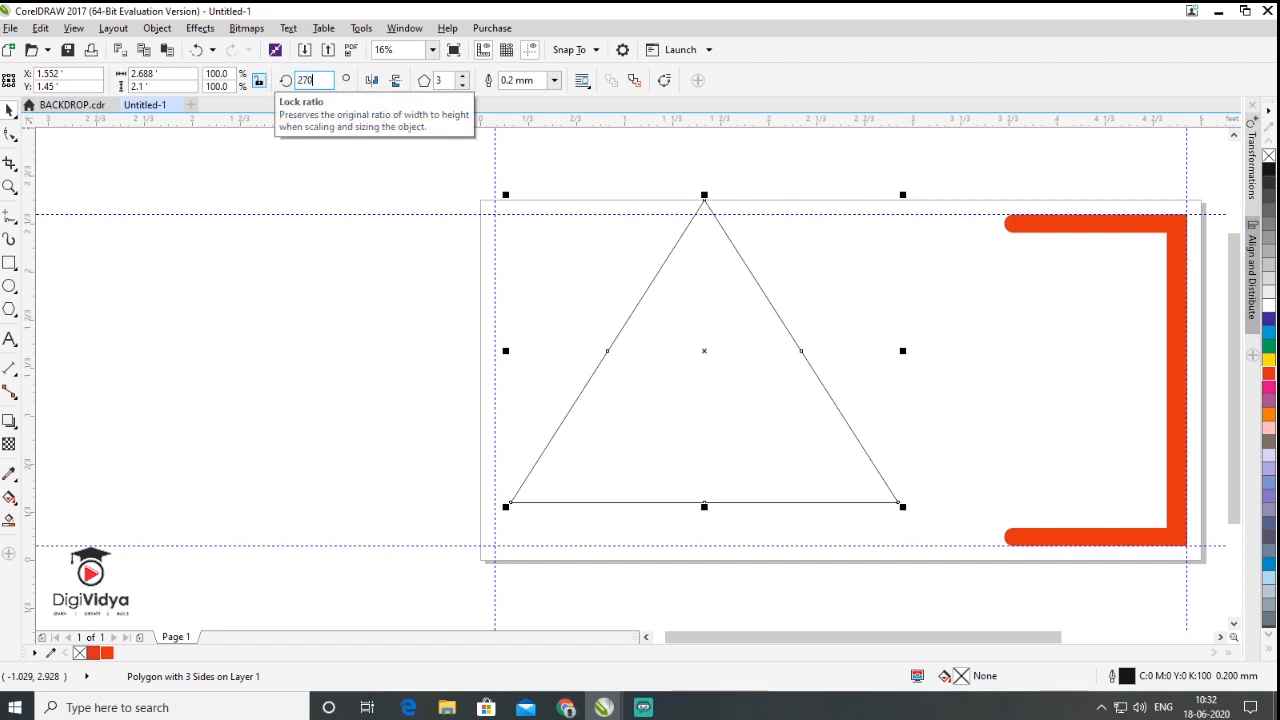
Rotate the triangle to 270 degrees and fit it against the page's left edge at about the full page height.
{"action": "key", "text": "Return"}
{"action": "mouse_move", "coordinate": [592, 282]}
{"action": "left_mouse_down"}
{"action": "mouse_move", "coordinate": [543, 317]}
{"action": "mouse_move", "coordinate": [574, 297]}
{"action": "left_mouse_up"}
{"action": "scroll", "coordinate": [486, 203], "scroll_direction": "up", "scroll_amount": 4}
{"action": "scroll", "coordinate": [574, 289], "scroll_direction": "down", "scroll_amount": 8}
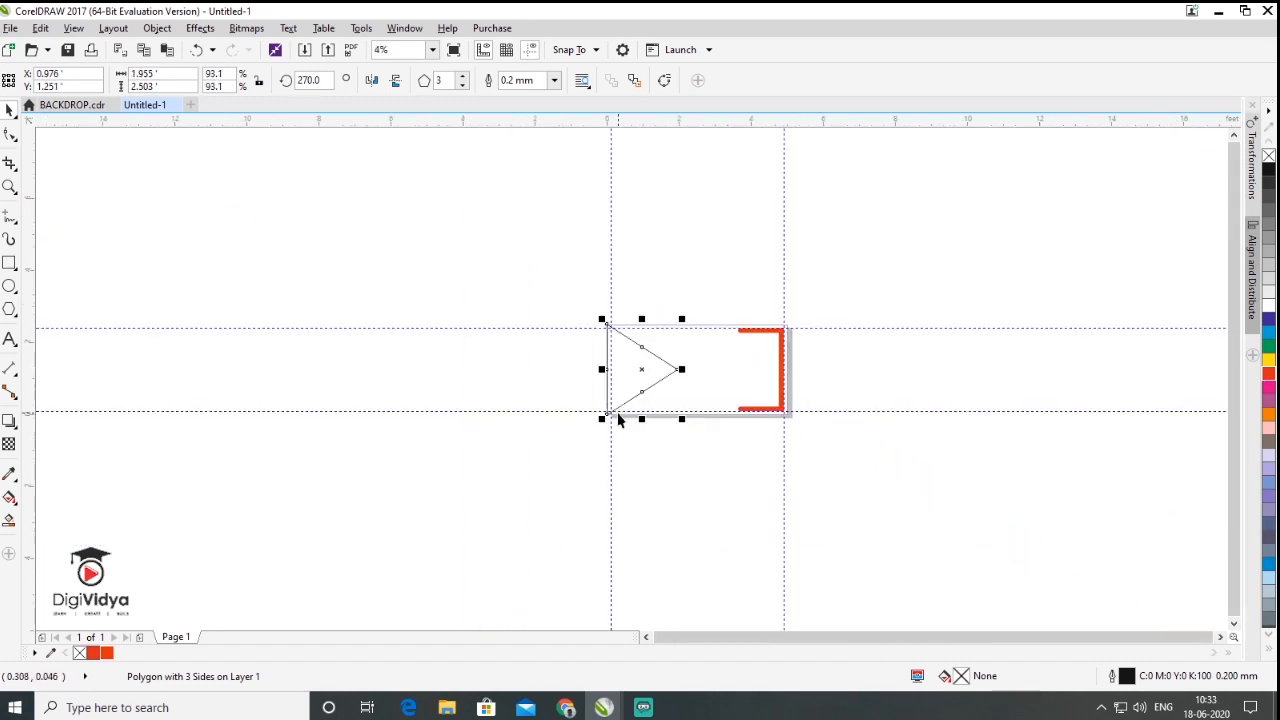
{"action": "scroll", "coordinate": [645, 399], "scroll_direction": "up", "scroll_amount": 2}
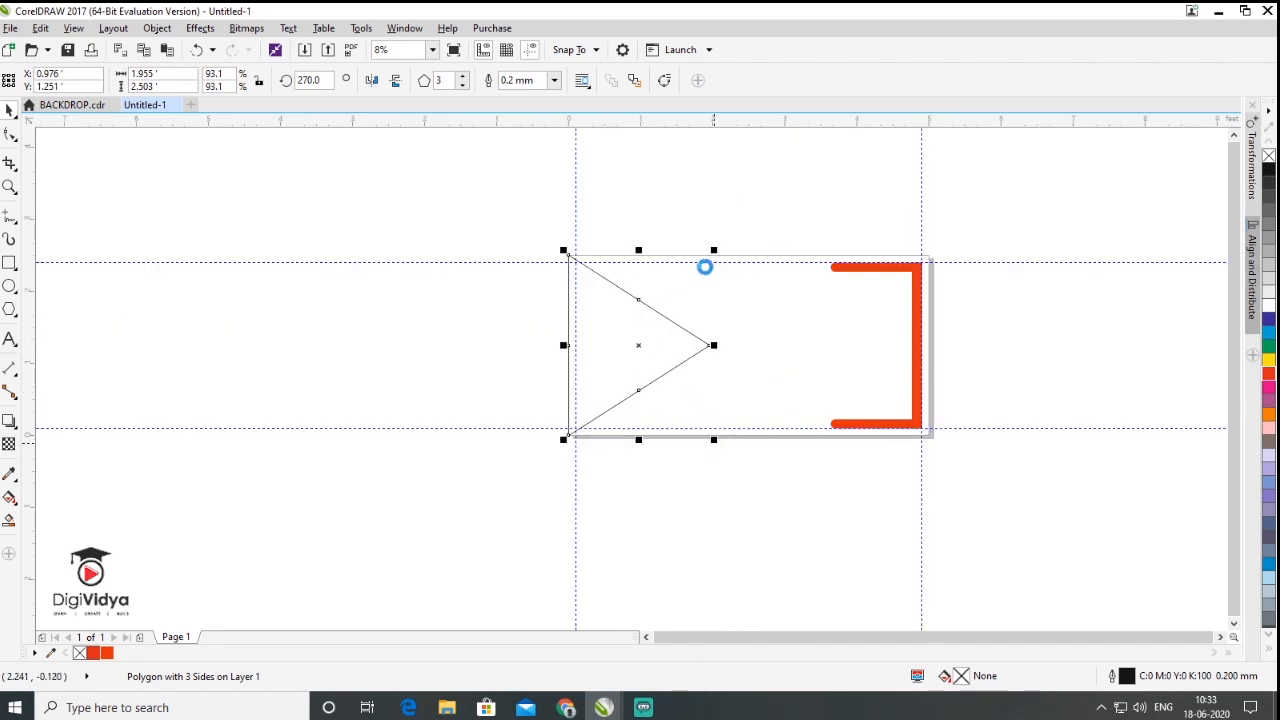
{"action": "scroll", "coordinate": [706, 460], "scroll_direction": "up", "scroll_amount": 1}
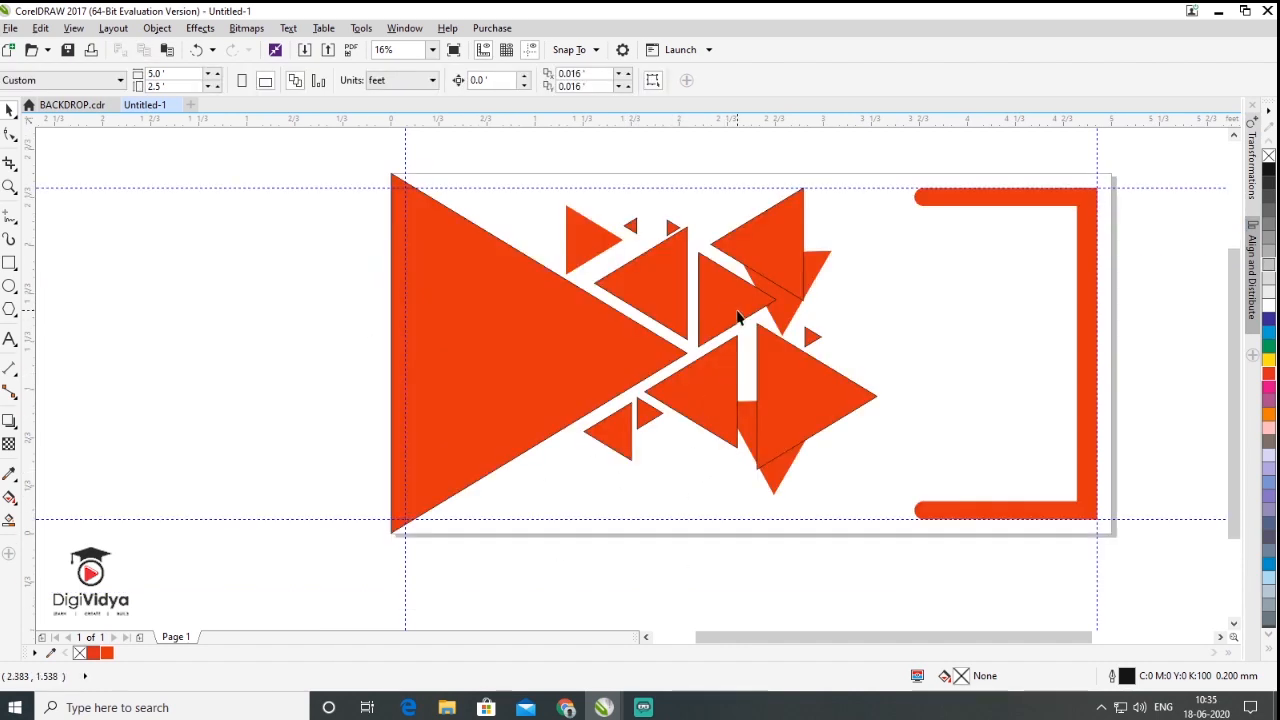
Undo the recent orange-red fills so that the larger small-group triangles are outlines again.
{"action": "scroll", "coordinate": [738, 316], "scroll_direction": "up", "scroll_amount": 1}
{"action": "scroll", "coordinate": [708, 431], "scroll_direction": "down", "scroll_amount": 1}
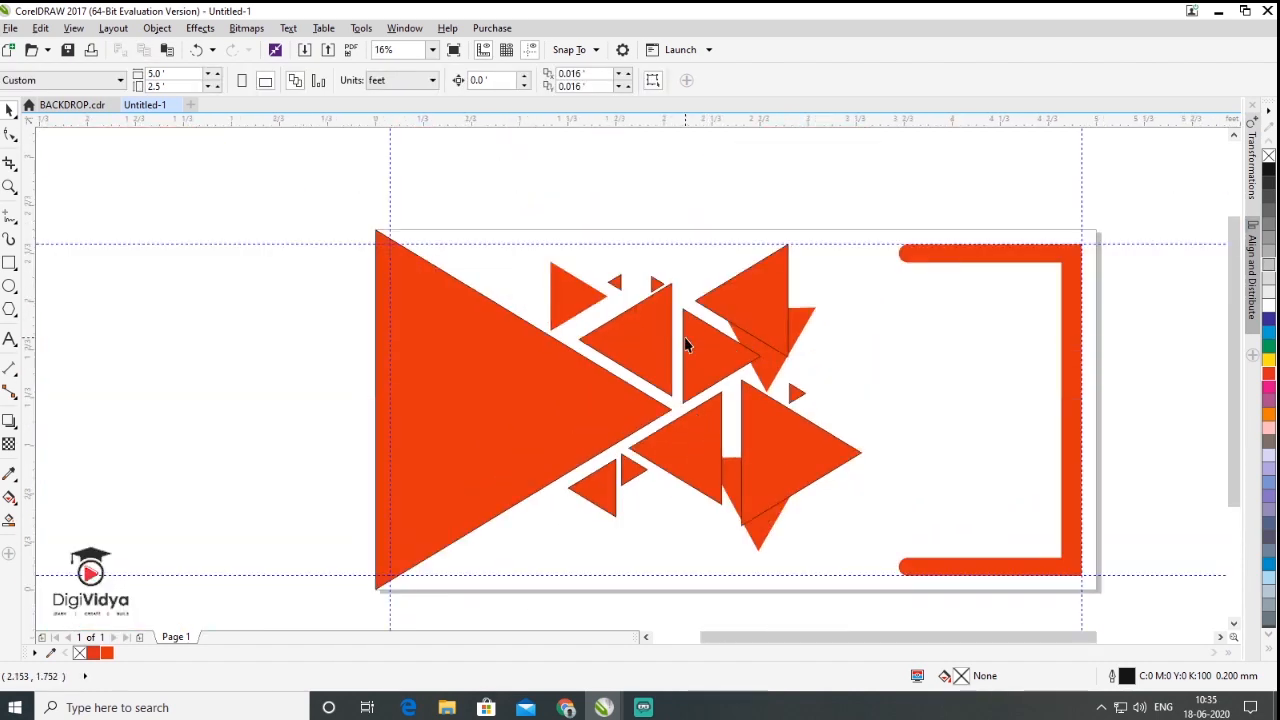
{"action": "key", "text": "ctrl+z"}
{"action": "left_click", "coordinate": [697, 208]}
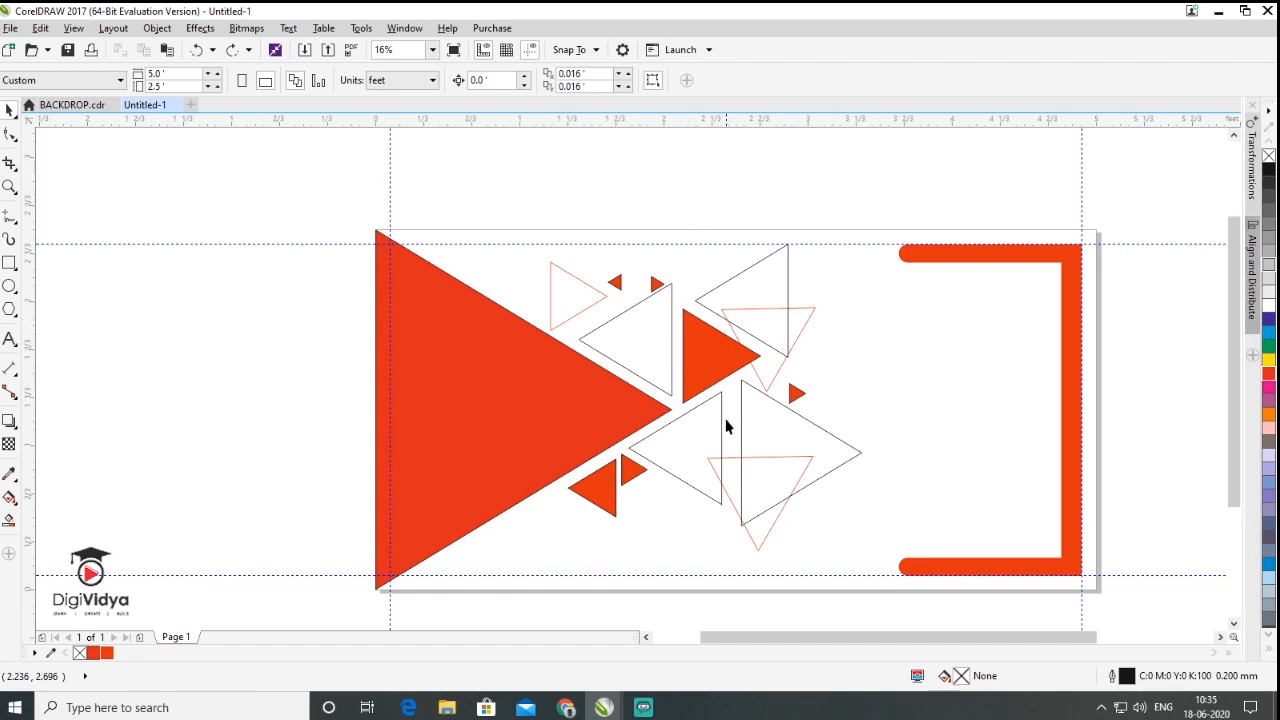
{"action": "scroll", "coordinate": [726, 427], "scroll_direction": "up", "scroll_amount": 1}
{"action": "scroll", "coordinate": [727, 430], "scroll_direction": "down", "scroll_amount": 1}
{"action": "scroll", "coordinate": [629, 323], "scroll_direction": "up", "scroll_amount": 1}
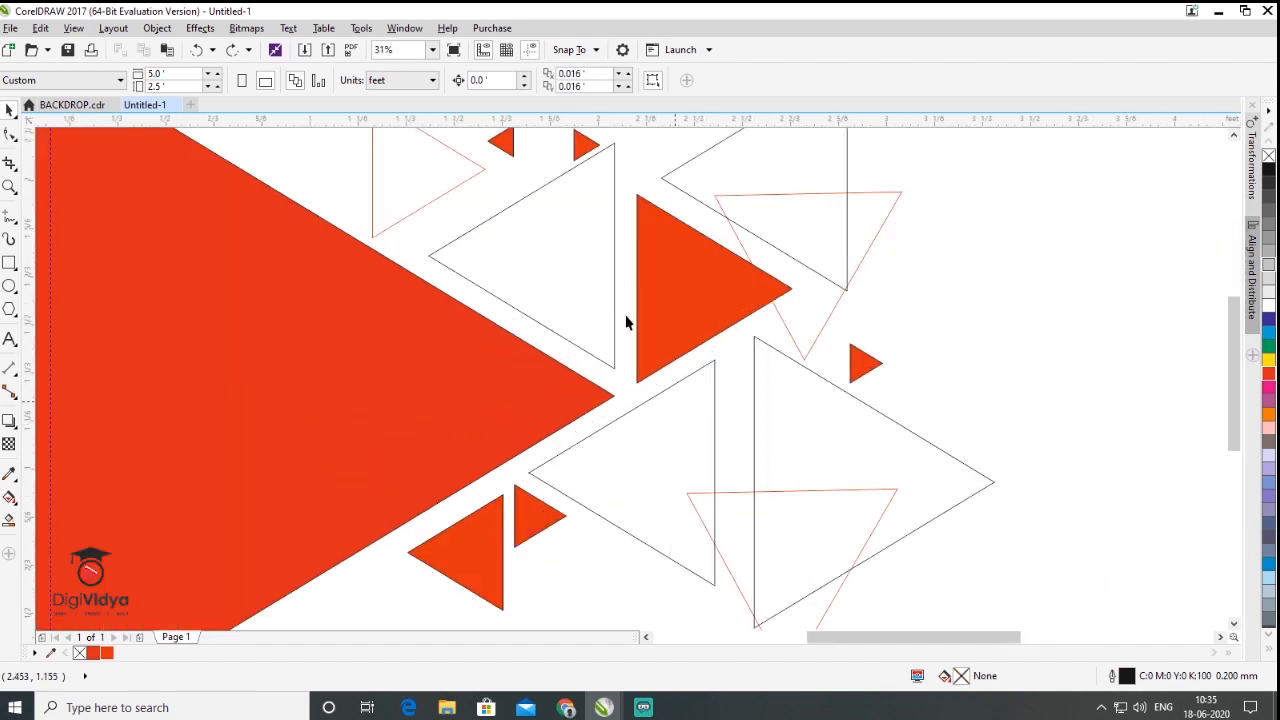
{"action": "scroll", "coordinate": [669, 408], "scroll_direction": "down", "scroll_amount": 1}
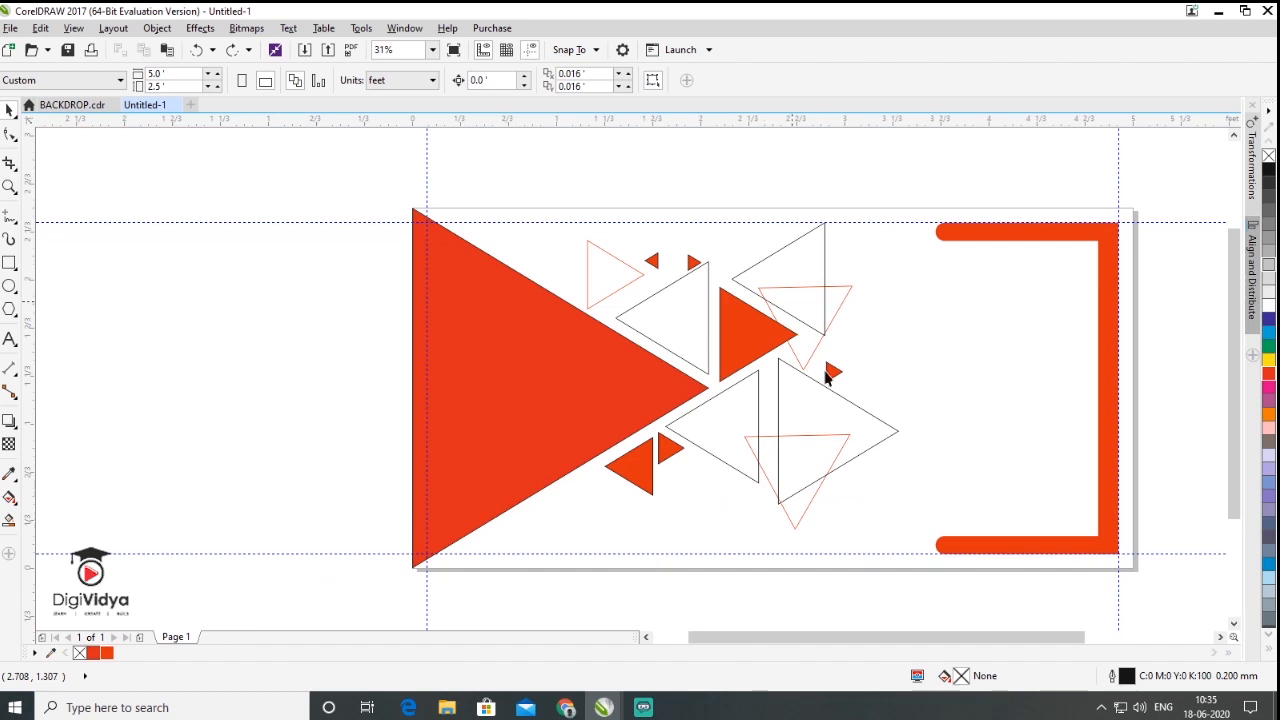
Import the stock photos, including pexels-photo-4050336.jpeg, and place them beside the page.
{"action": "left_click", "coordinate": [10, 28]}
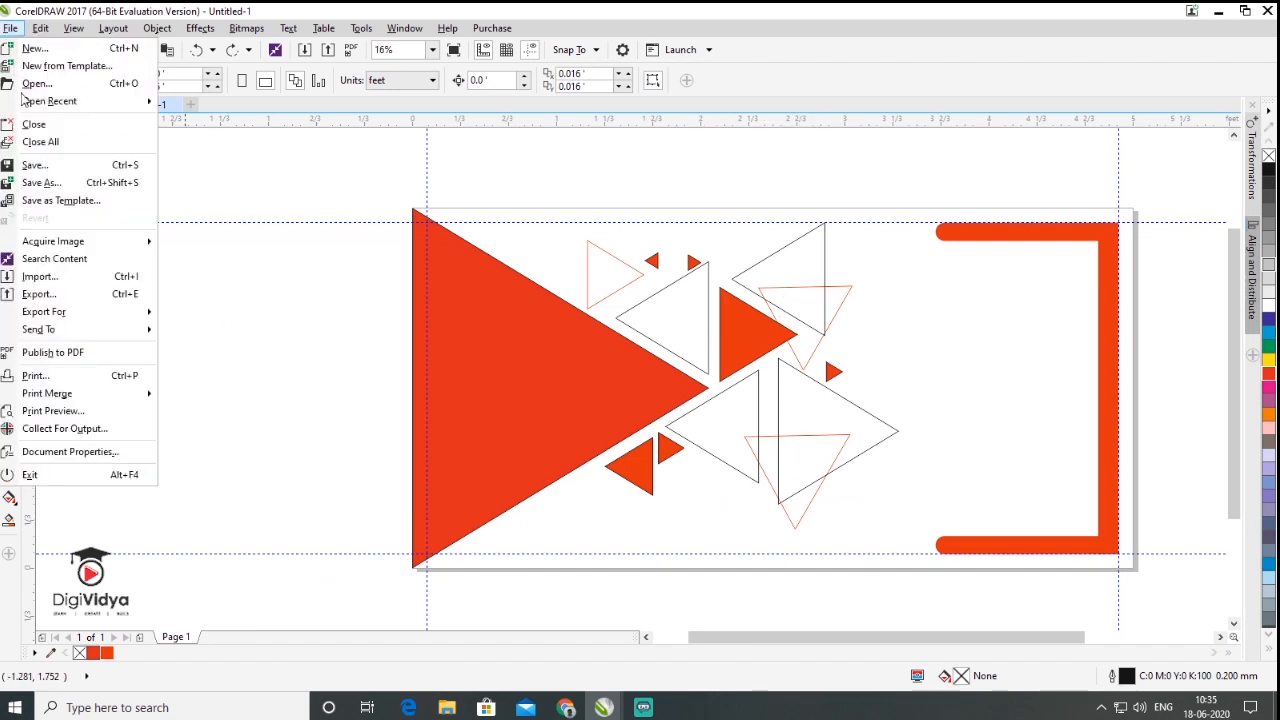
{"action": "left_click", "coordinate": [75, 279]}
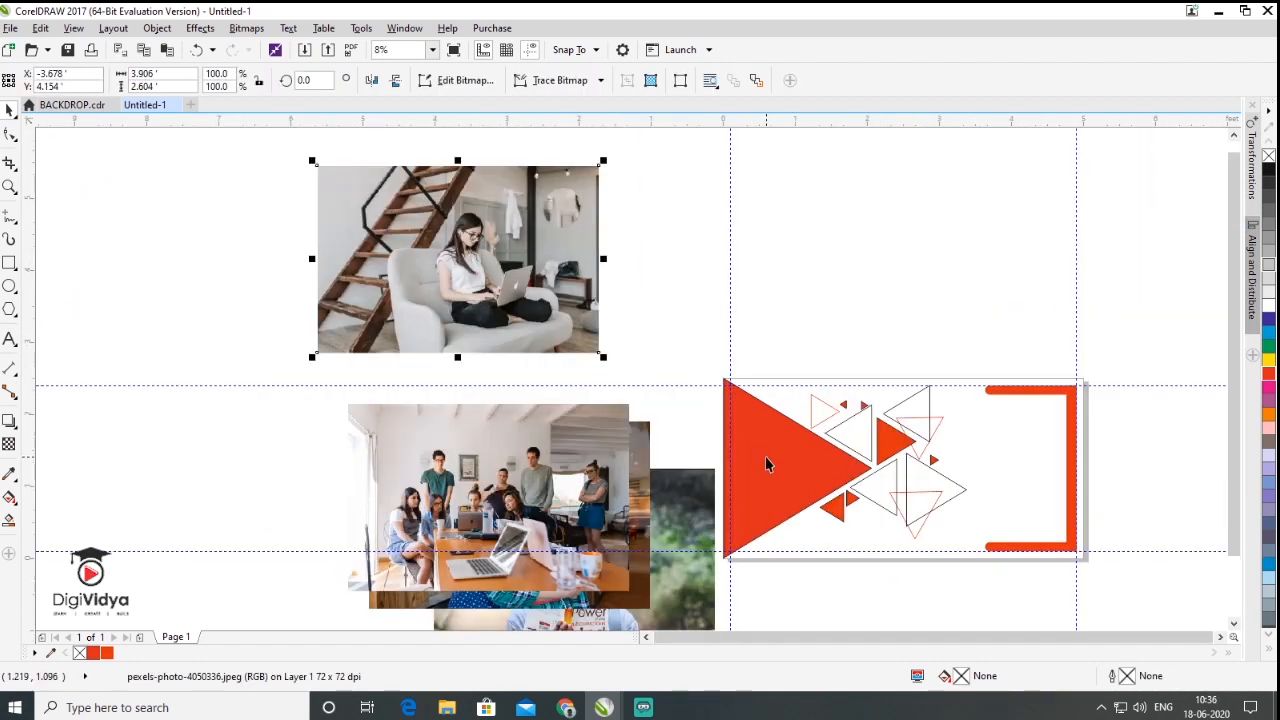
Place a copy of the large red triangle over the photo of the woman with a laptop and shift the photo slightly left.
{"action": "left_click", "coordinate": [765, 456]}
{"action": "left_click", "coordinate": [781, 486]}
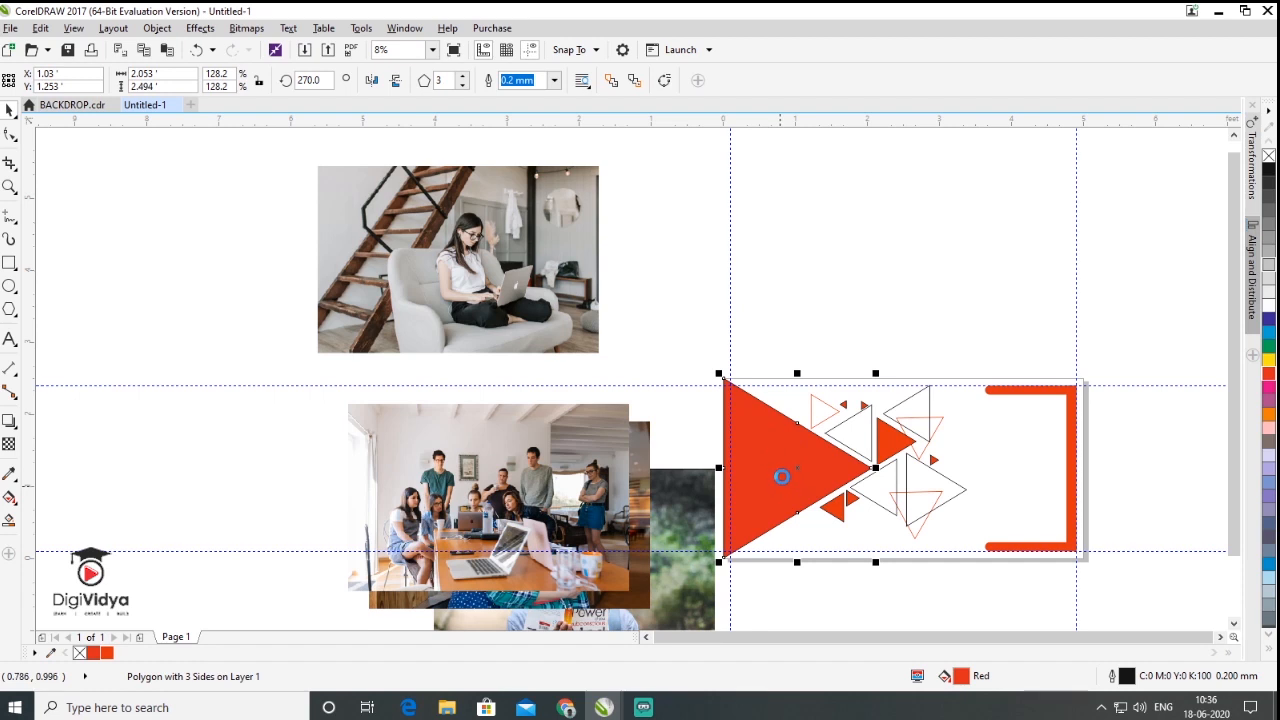
{"action": "left_click_drag", "start_coordinate": [781, 476], "coordinate": [480, 271]}
{"action": "left_click_drag", "start_coordinate": [375, 212], "coordinate": [360, 212]}
Cut the laptop photo to the triangle's shape, deleting the leftover pieces, and place it over the page's large red triangle.
{"action": "left_click_drag", "start_coordinate": [279, 148], "coordinate": [617, 366]}
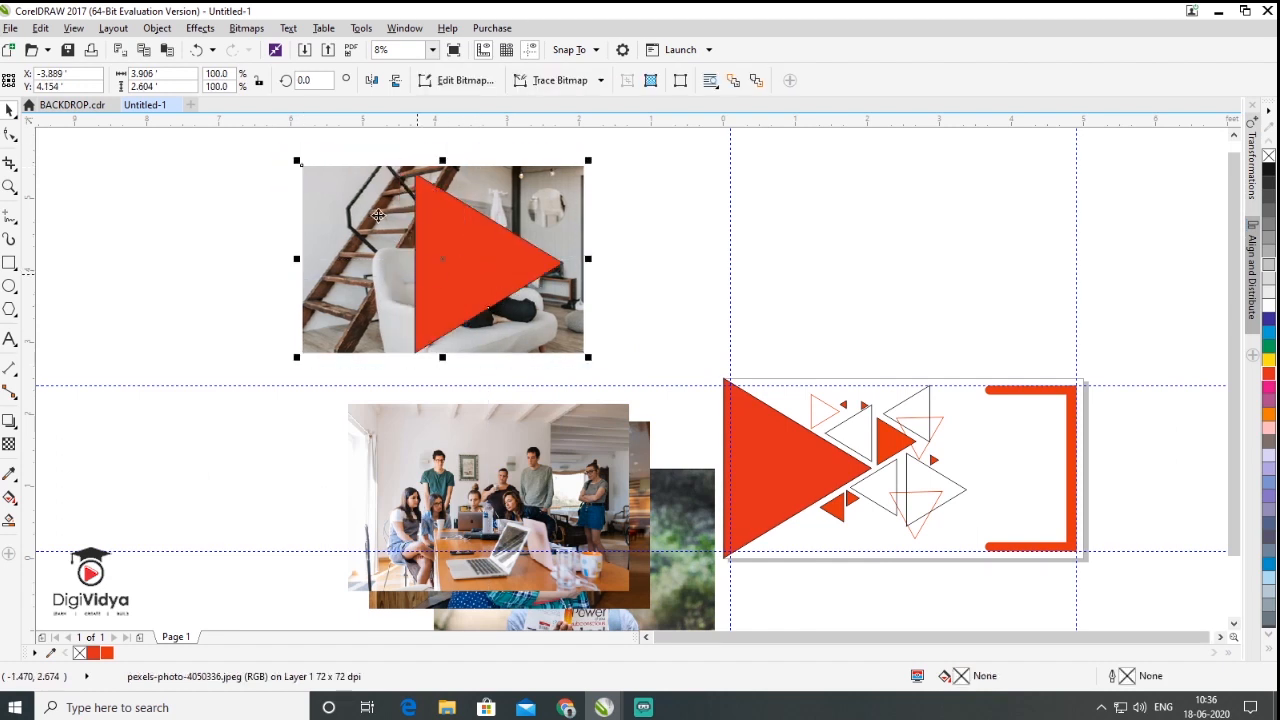
{"action": "left_click", "coordinate": [497, 264]}
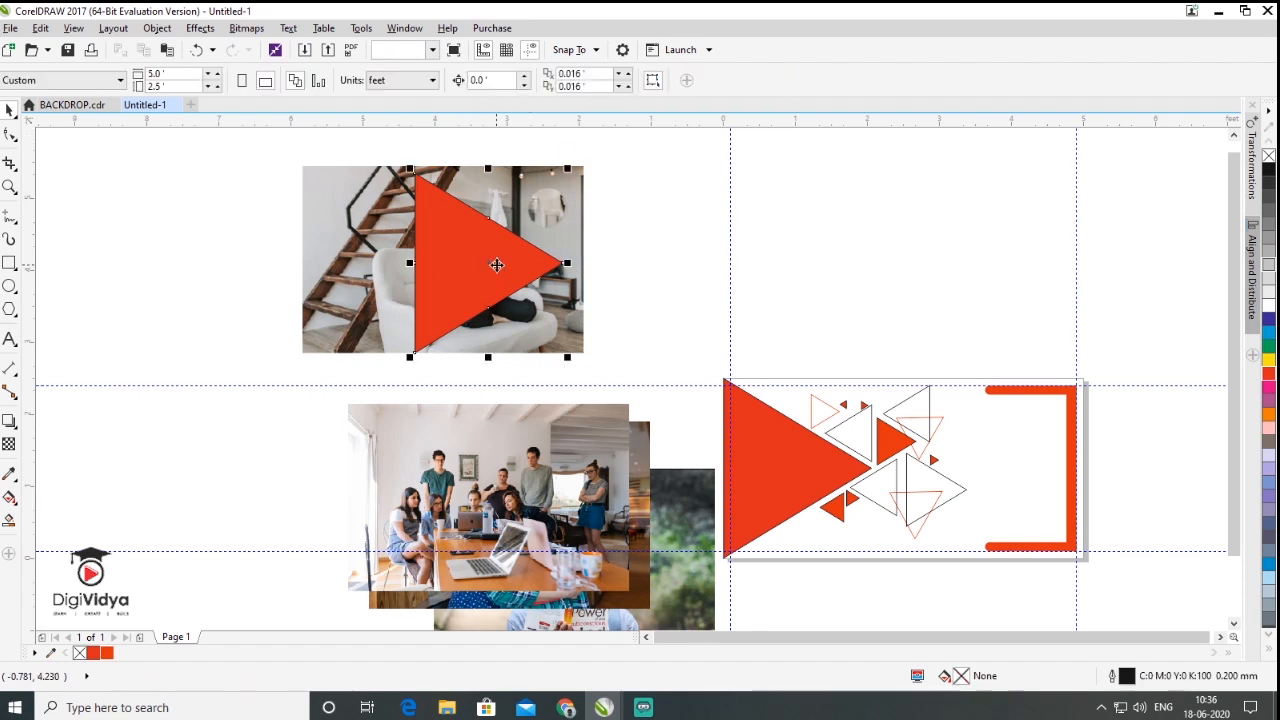
{"action": "key", "text": "Delete"}
{"action": "left_click", "coordinate": [565, 347]}
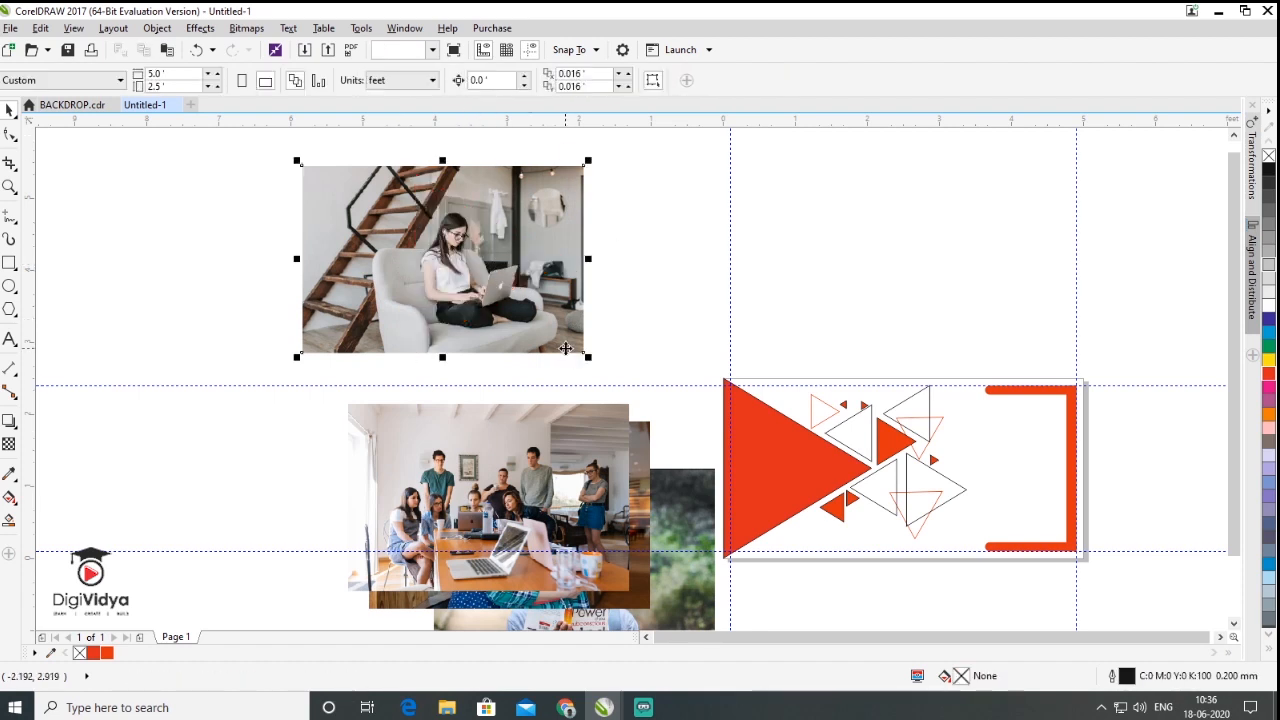
{"action": "key", "text": "Delete"}
{"action": "left_click_drag", "start_coordinate": [471, 256], "coordinate": [771, 470]}
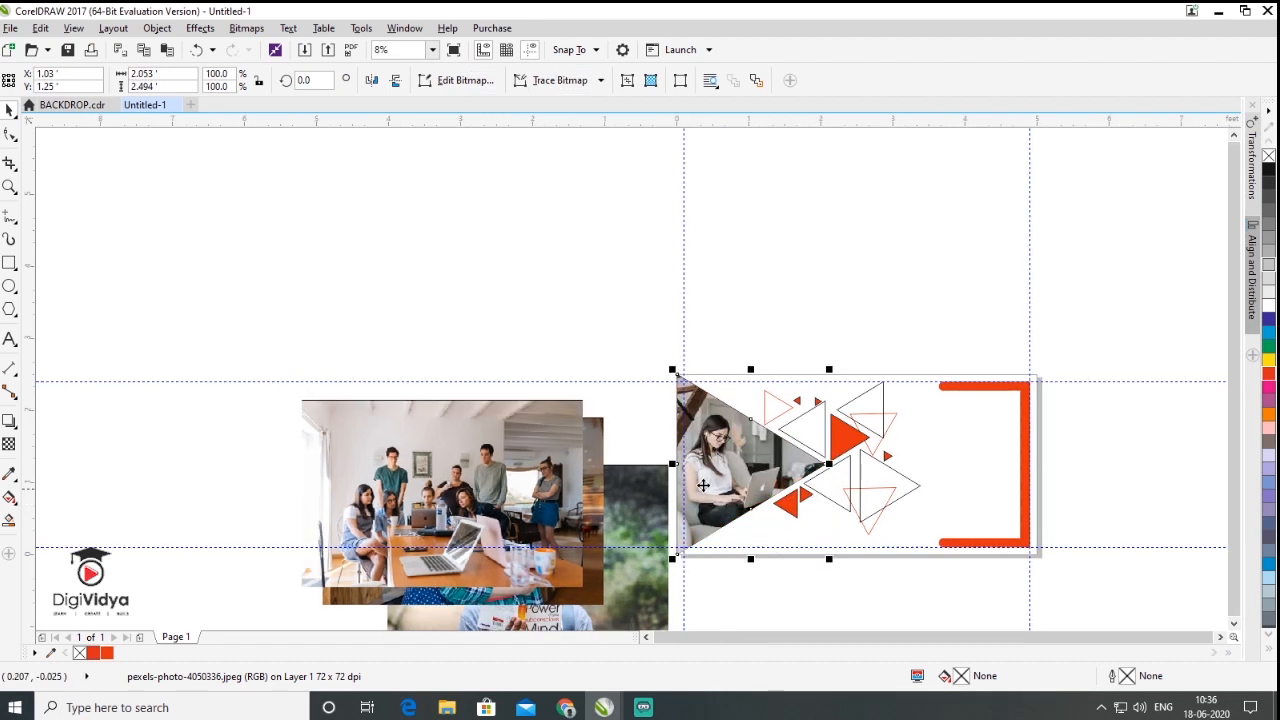
Apply transparency with the Multiply merge mode to the triangular photo over the red triangle.
{"action": "scroll", "coordinate": [734, 503], "scroll_direction": "up", "scroll_amount": 1}
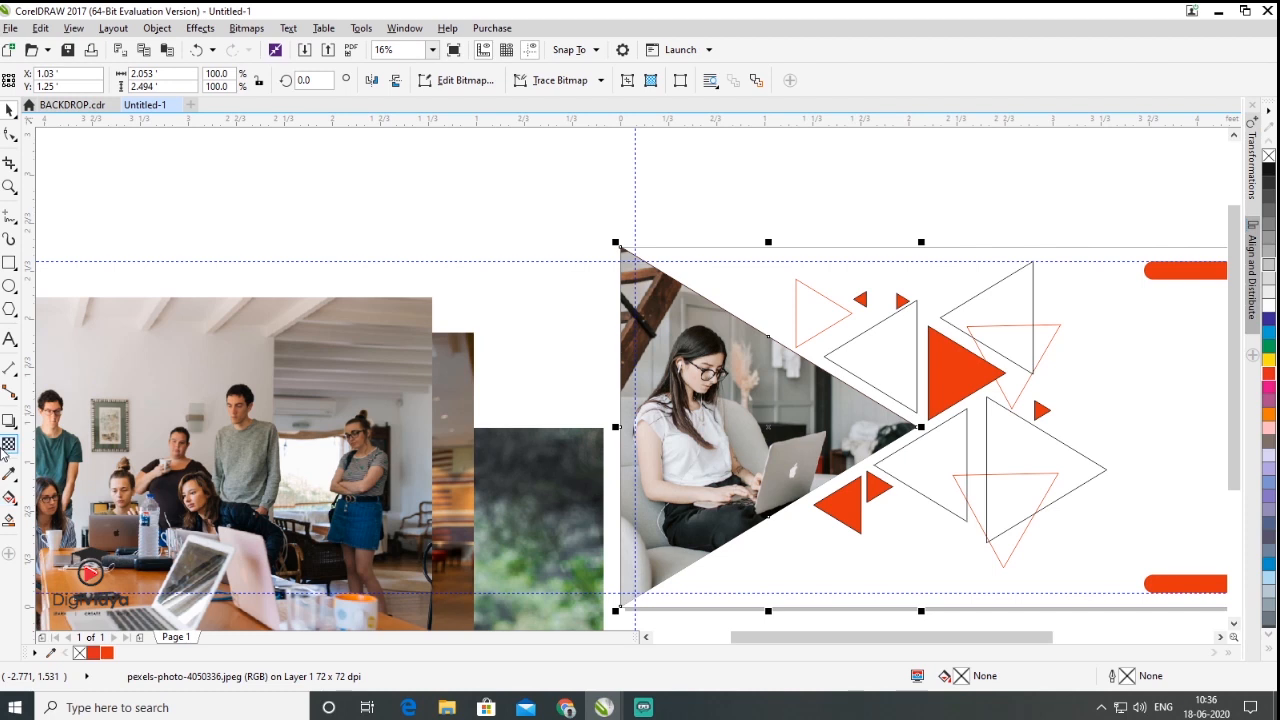
{"action": "left_click", "coordinate": [8, 445]}
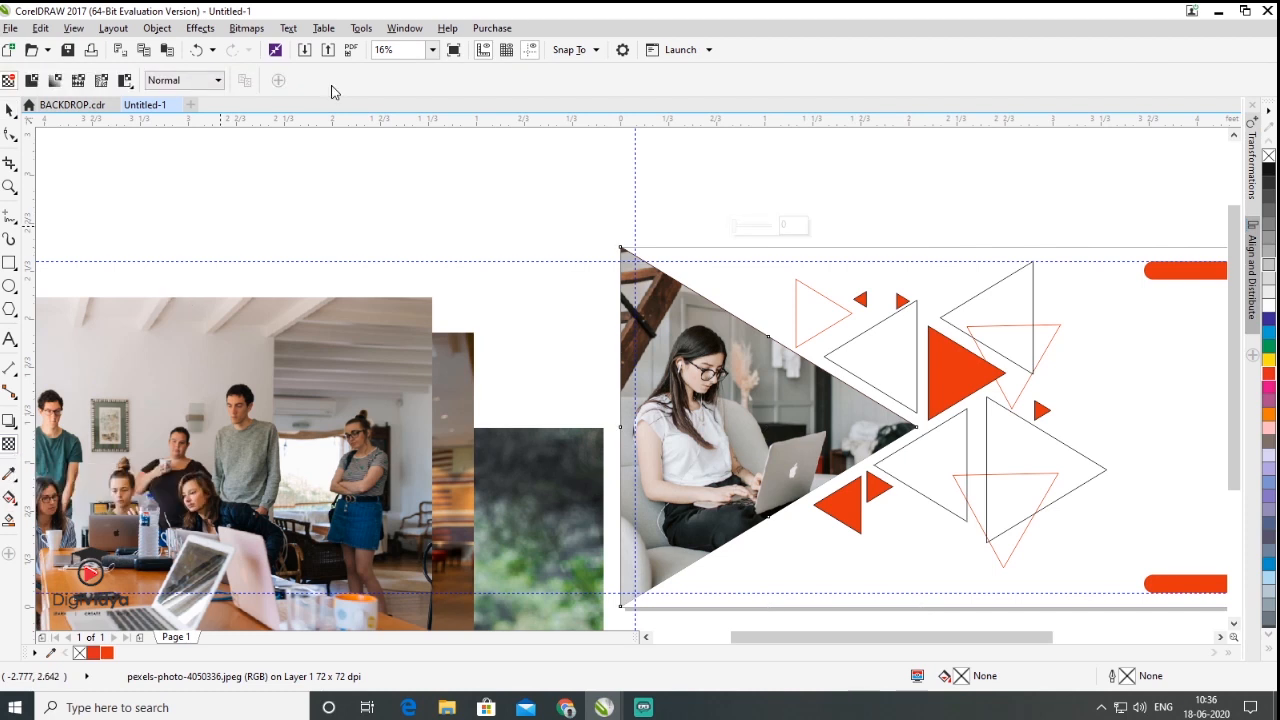
{"action": "left_click", "coordinate": [200, 90]}
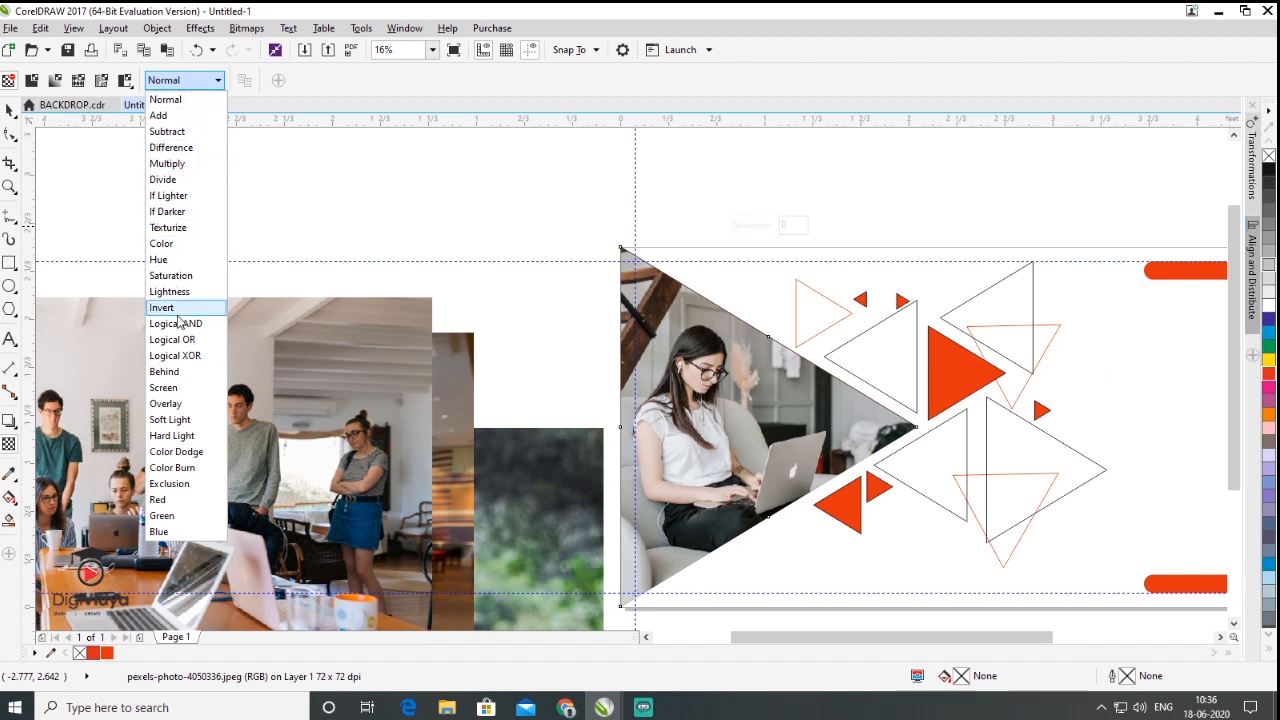
{"action": "left_click", "coordinate": [167, 163]}
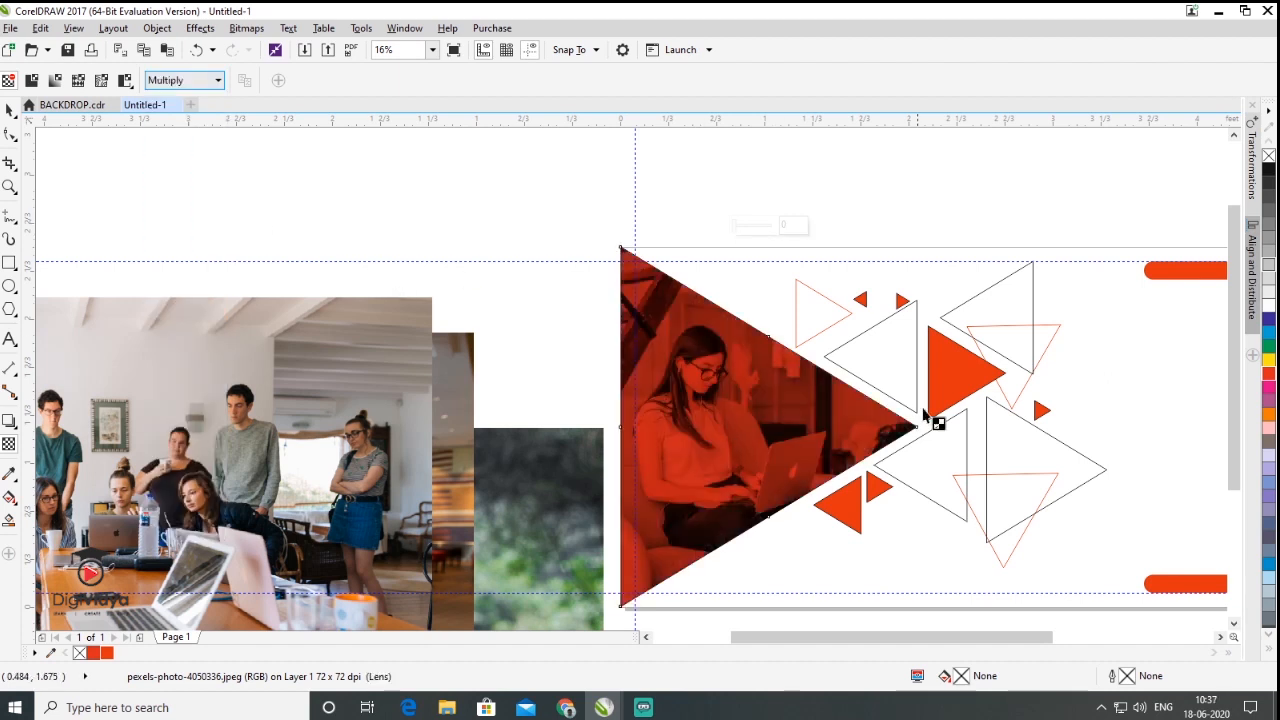
{"action": "key", "text": "space"}
{"action": "left_click", "coordinate": [470, 200]}
{"action": "scroll", "coordinate": [802, 367], "scroll_direction": "down", "scroll_amount": 1}
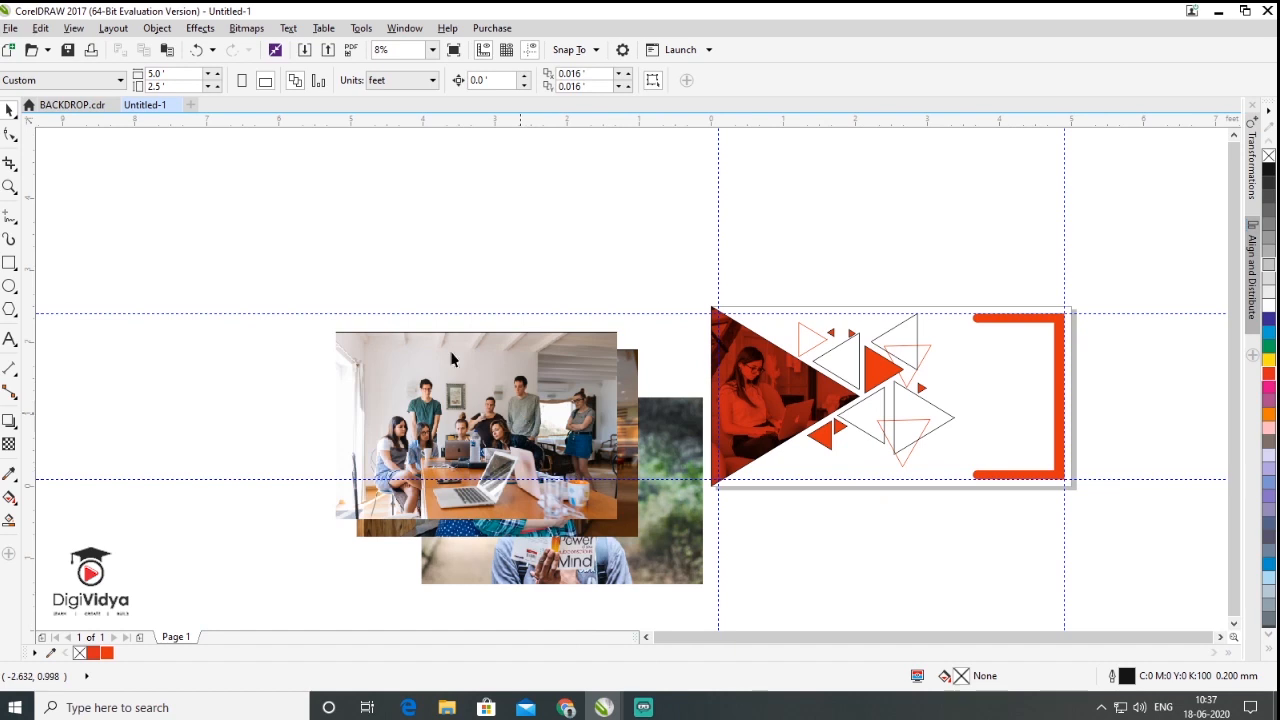
Spread the stock photos apart beside the page and slightly enlarge the photo of the three women with laptops to about 2.57 ft wide.
{"action": "left_click_drag", "start_coordinate": [522, 414], "coordinate": [327, 234]}
{"action": "left_click_drag", "start_coordinate": [522, 444], "coordinate": [251, 503]}
{"action": "left_click_drag", "start_coordinate": [469, 430], "coordinate": [547, 195]}
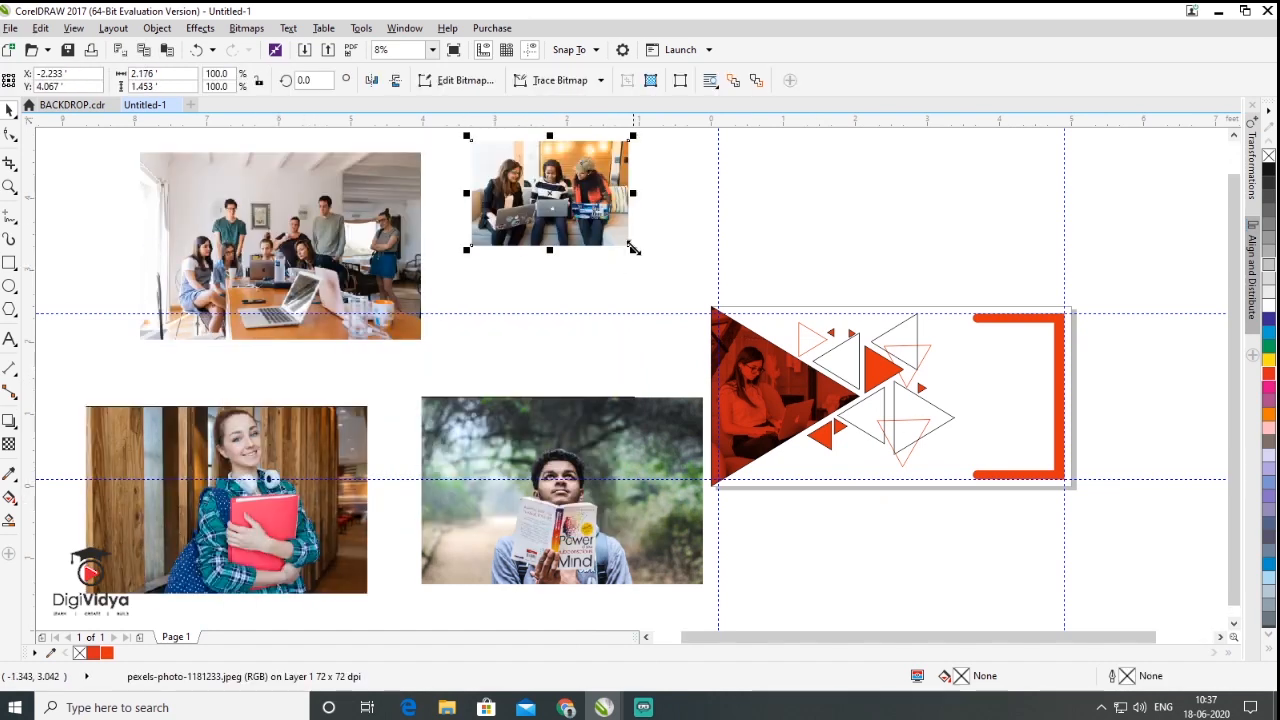
{"action": "left_click_drag", "start_coordinate": [633, 250], "coordinate": [658, 266]}
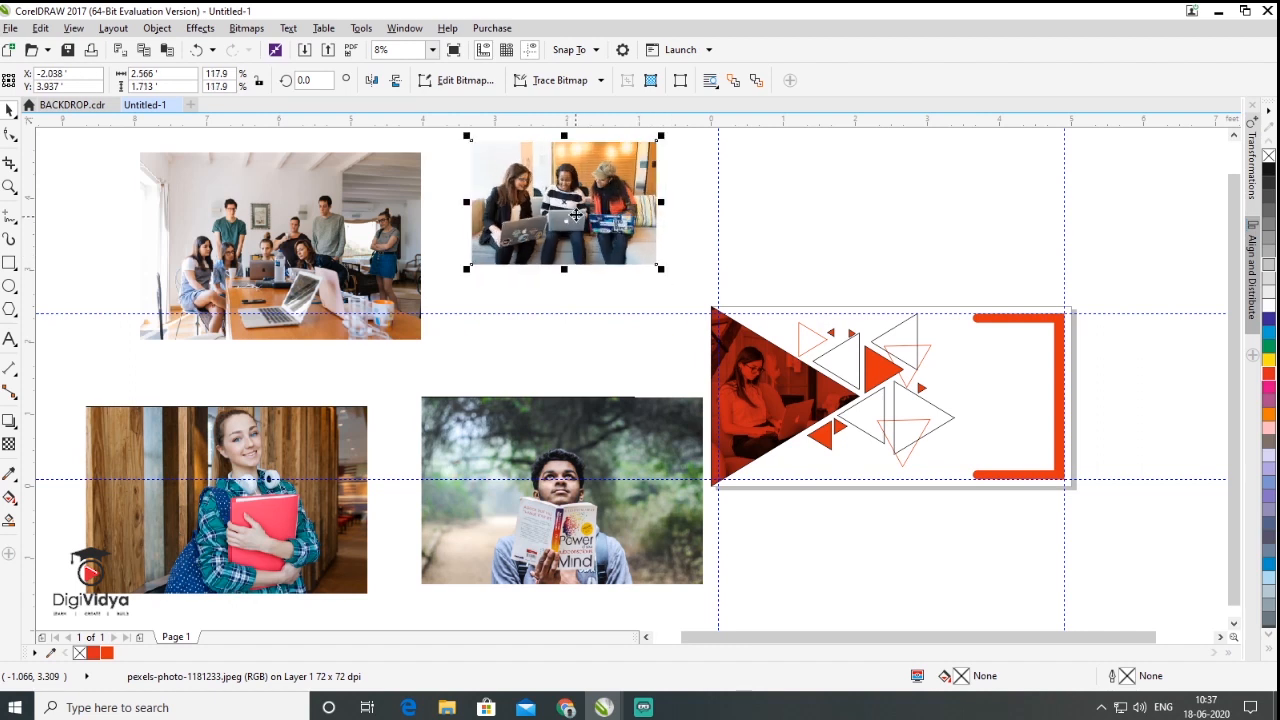
{"action": "left_click_drag", "start_coordinate": [580, 216], "coordinate": [580, 300]}
Place a copy of the right-pointing outlined triangle over the photo of the man with a book, shrinking the photo to about 1.9 ft wide.
{"action": "left_click", "coordinate": [938, 424]}
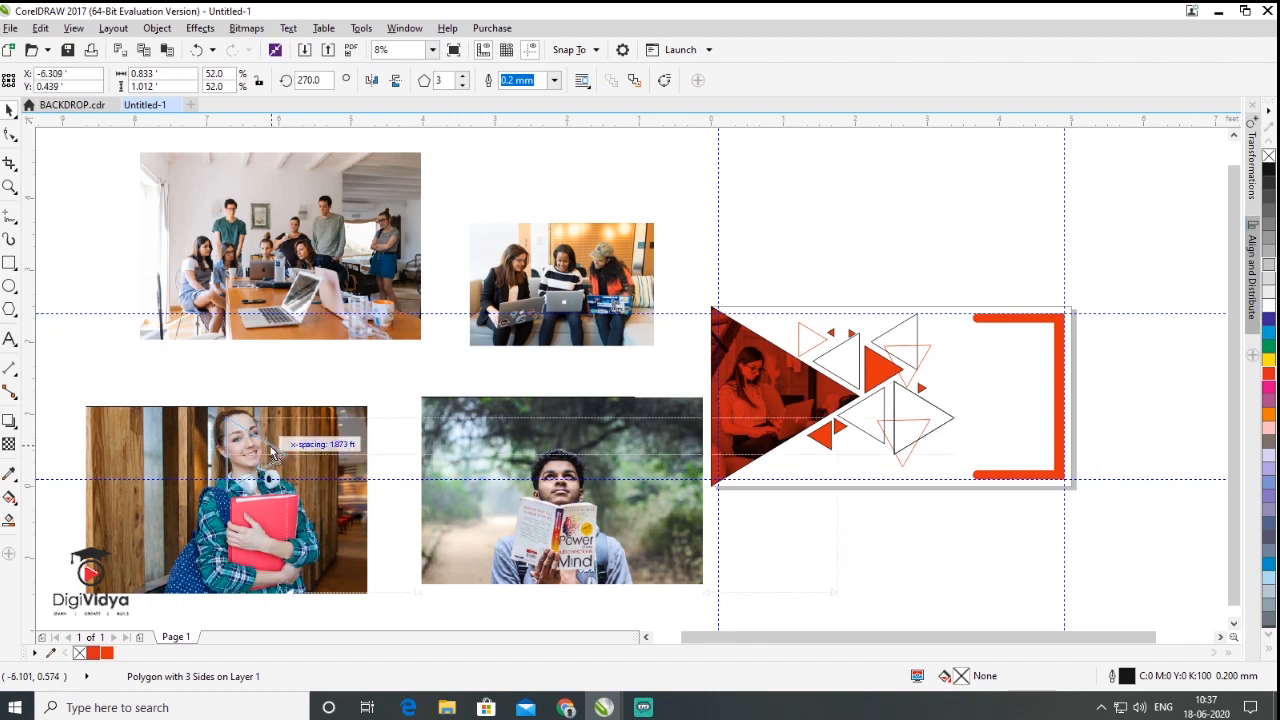
{"action": "left_click", "coordinate": [690, 572]}
{"action": "left_click_drag", "start_coordinate": [704, 586], "coordinate": [558, 488]}
{"action": "left_click_drag", "start_coordinate": [408, 382], "coordinate": [614, 516]}
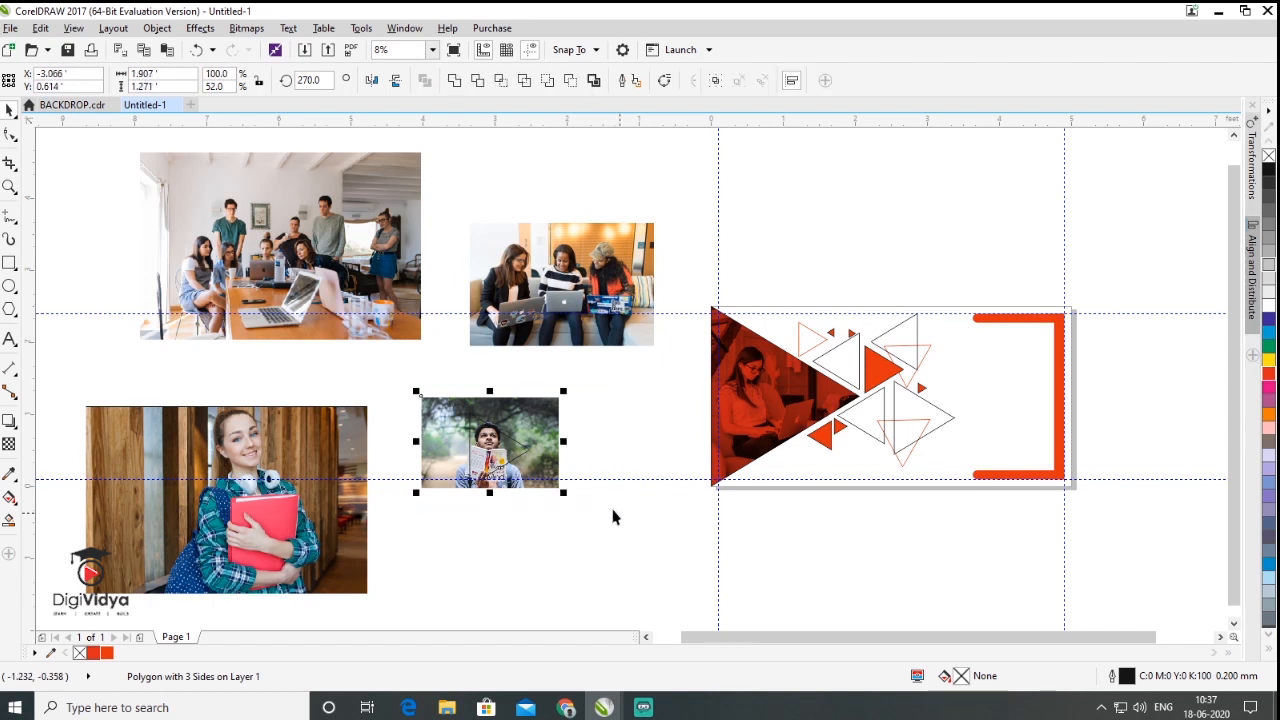
Intersect the man's photo with the triangle, delete the leftover pieces and place the cut photo over the page's right-pointing outlined triangle.
{"action": "left_click", "coordinate": [500, 87]}
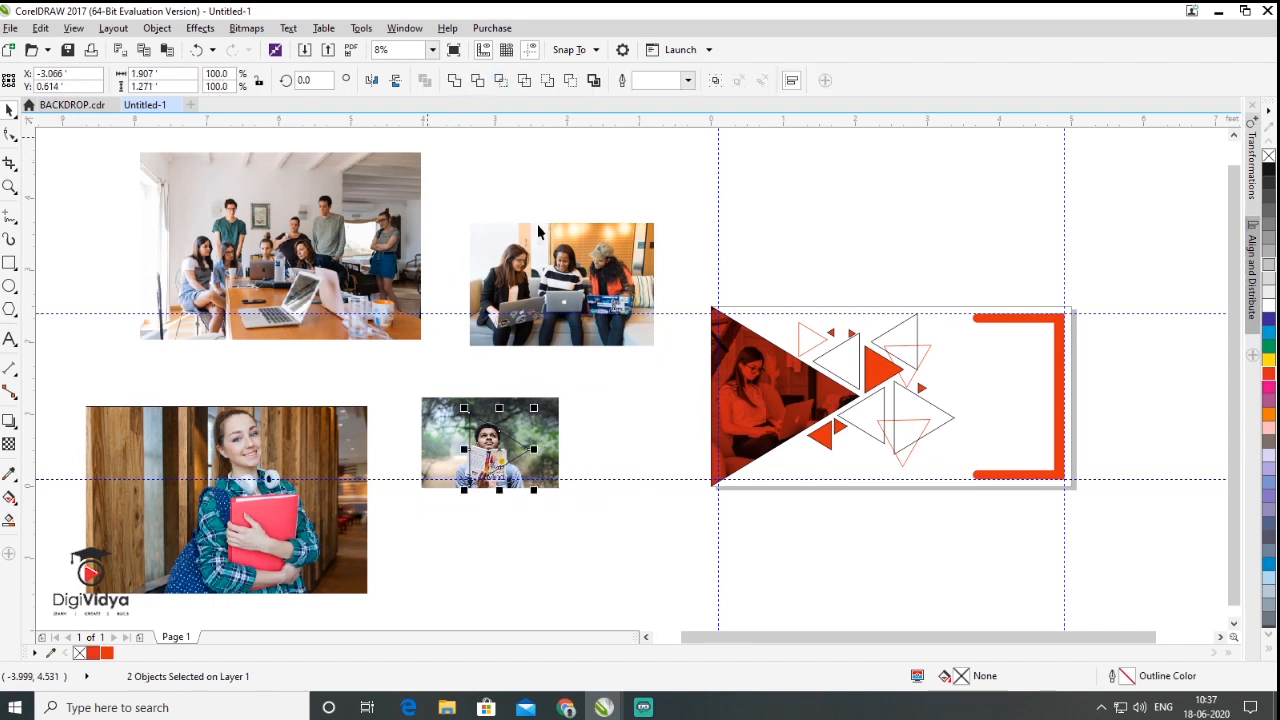
{"action": "key", "text": "Delete"}
{"action": "left_click_drag", "start_coordinate": [505, 445], "coordinate": [499, 463]}
{"action": "key", "text": "Delete"}
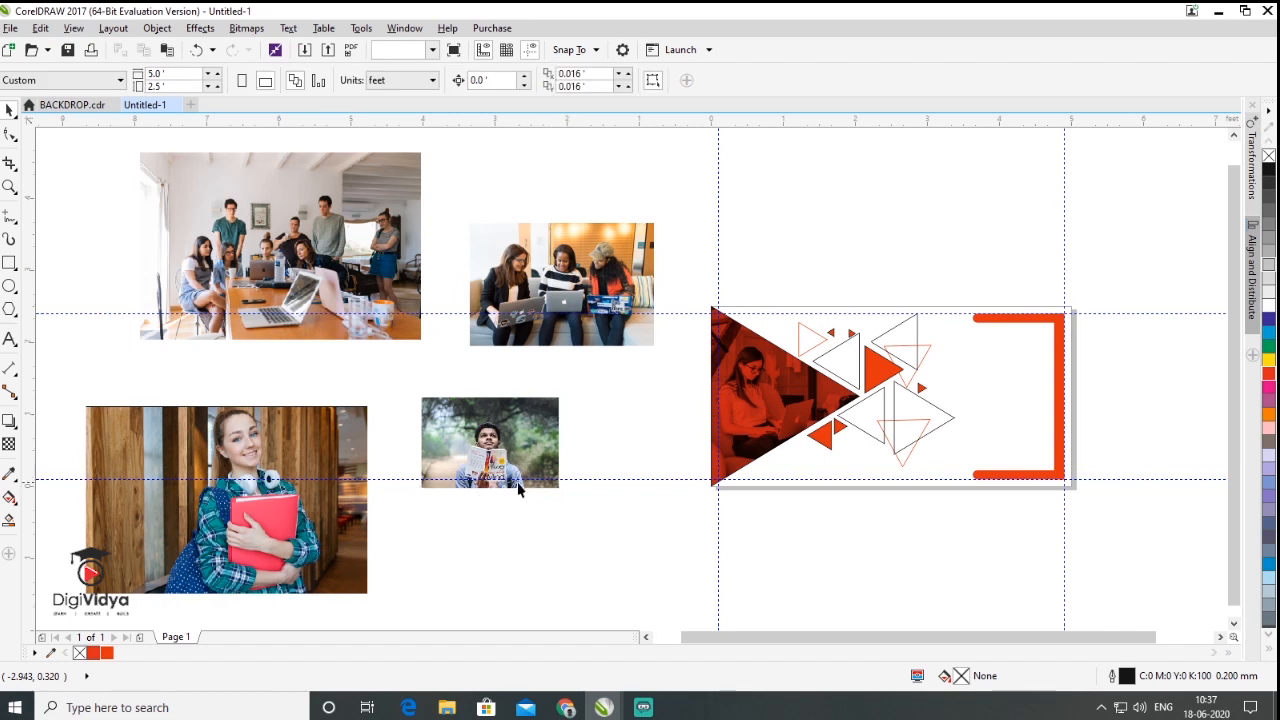
{"action": "left_click", "coordinate": [518, 484]}
{"action": "key", "text": "Delete"}
{"action": "left_click_drag", "start_coordinate": [507, 449], "coordinate": [927, 420]}
{"action": "scroll", "coordinate": [928, 418], "scroll_direction": "up", "scroll_amount": 2}
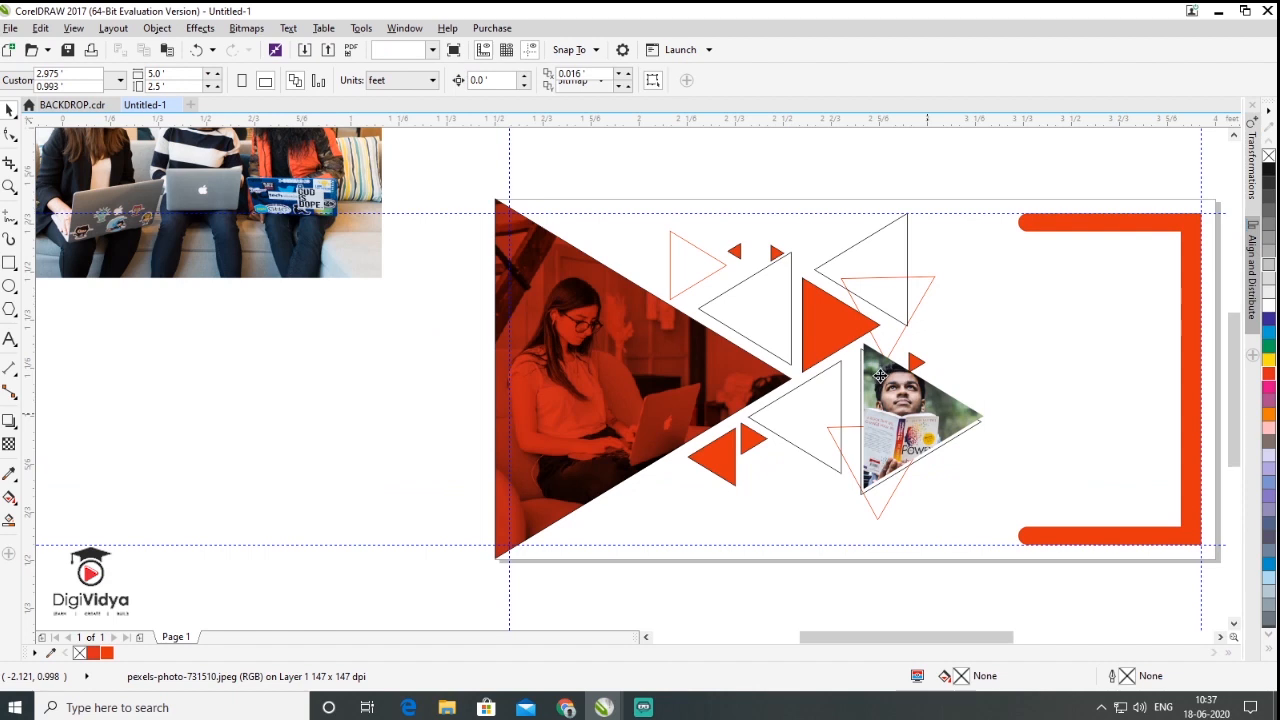
{"action": "scroll", "coordinate": [879, 375], "scroll_direction": "up", "scroll_amount": 1}
Move the photo of the woman with the red book closer to the page and place a copy of a left-pointing outlined triangle over it.
{"action": "scroll", "coordinate": [860, 440], "scroll_direction": "down", "scroll_amount": 3}
{"action": "left_click_drag", "start_coordinate": [261, 471], "coordinate": [544, 491]}
{"action": "left_click", "coordinate": [779, 410]}
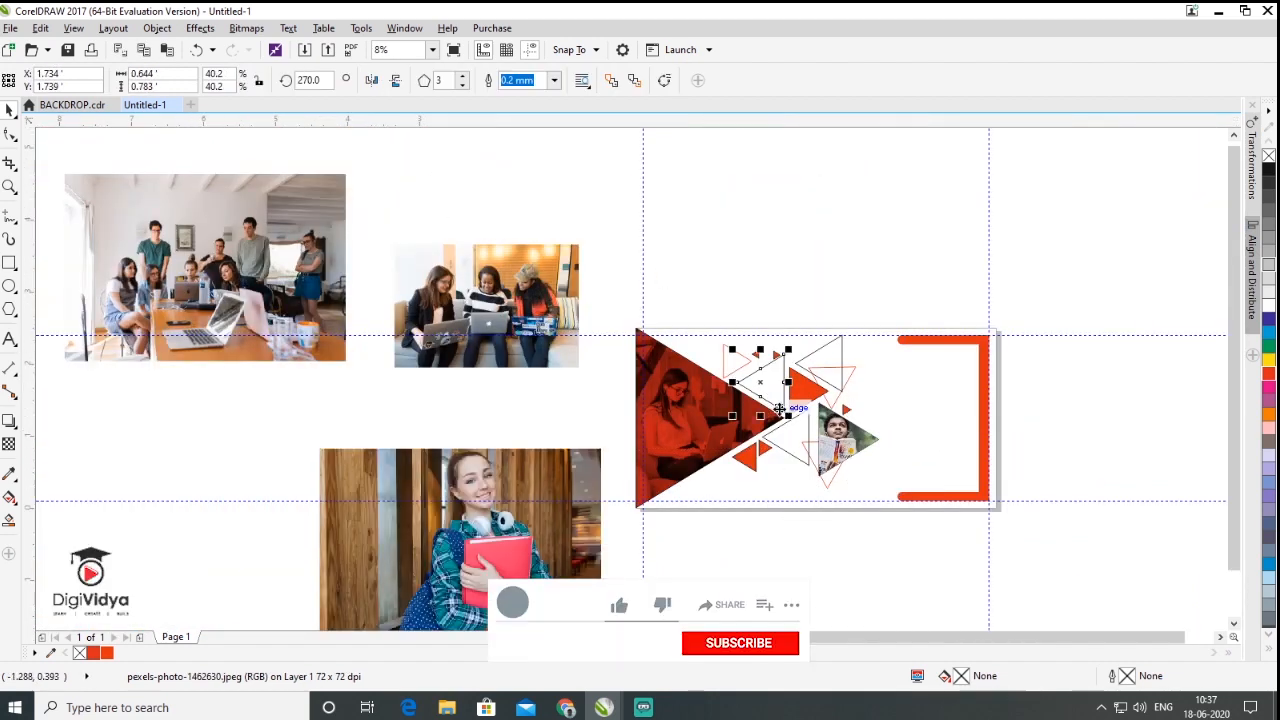
{"action": "right_click", "coordinate": [474, 491]}
{"action": "left_click_drag", "start_coordinate": [766, 386], "coordinate": [594, 452]}
{"action": "scroll", "coordinate": [563, 417], "scroll_direction": "down", "scroll_amount": 1}
{"action": "left_click", "coordinate": [510, 474]}
{"action": "scroll", "coordinate": [531, 449], "scroll_direction": "up", "scroll_amount": 2}
Cut the red-book photo to the triangle's shape and place it over the page's outlined triangle near the upper guideline.
{"action": "left_click", "coordinate": [710, 516], "text": "shift"}
{"action": "left_click", "coordinate": [705, 510]}
{"action": "left_click", "coordinate": [373, 81]}
{"action": "left_click_drag", "start_coordinate": [523, 428], "coordinate": [826, 313]}
{"action": "left_click", "coordinate": [375, 82]}
{"action": "left_click", "coordinate": [562, 450]}
{"action": "scroll", "coordinate": [421, 418], "scroll_direction": "down", "scroll_amount": 1}
{"action": "scroll", "coordinate": [796, 318], "scroll_direction": "up", "scroll_amount": 2}
Place a copy of a left-pointing outlined triangle over the photo of the group around the table.
{"action": "scroll", "coordinate": [936, 418], "scroll_direction": "down", "scroll_amount": 2}
{"action": "left_click", "coordinate": [854, 422]}
{"action": "left_click_drag", "start_coordinate": [854, 412], "coordinate": [290, 303]}
{"action": "right_click", "coordinate": [290, 303]}
{"action": "left_click", "coordinate": [370, 335]}
{"action": "left_click_drag", "start_coordinate": [435, 393], "coordinate": [862, 403]}
Intersect the group photo with the triangle, delete the leftover photo and fit the cut piece in the outlined triangle above the large triangle's tip.
{"action": "left_click", "coordinate": [240, 235], "text": "shift"}
{"action": "left_click", "coordinate": [501, 81]}
{"action": "left_click", "coordinate": [236, 242]}
{"action": "key", "text": "Delete"}
{"action": "scroll", "coordinate": [848, 411], "scroll_direction": "up", "scroll_amount": 1}
{"action": "scroll", "coordinate": [849, 411], "scroll_direction": "up", "scroll_amount": 1}
{"action": "scroll", "coordinate": [918, 298], "scroll_direction": "up", "scroll_amount": 2}
{"action": "scroll", "coordinate": [900, 366], "scroll_direction": "down", "scroll_amount": 3}
Place a copy of the outlined triangle beside the man's photo over the photo of the three women with laptops.
{"action": "left_click", "coordinate": [945, 525]}
{"action": "mouse_move", "coordinate": [945, 525]}
{"action": "left_mouse_down"}
{"action": "mouse_move", "coordinate": [300, 240]}
{"action": "mouse_move", "coordinate": [395, 233]}
{"action": "left_mouse_up"}
{"action": "right_click", "coordinate": [395, 233]}
{"action": "left_click", "coordinate": [240, 300]}
{"action": "left_click_drag", "start_coordinate": [122, 390], "coordinate": [314, 262]}
{"action": "left_click", "coordinate": [391, 237]}
{"action": "left_click_drag", "start_coordinate": [391, 237], "coordinate": [436, 203]}
{"action": "mouse_move", "coordinate": [314, 134]}
{"action": "left_mouse_down"}
{"action": "mouse_move", "coordinate": [535, 252]}
{"action": "mouse_move", "coordinate": [545, 277]}
{"action": "left_mouse_up"}
Intersect the three-women photo with the triangle, delete the leftover photo and align the cut piece in the outlined triangle beside the man's photo.
{"action": "left_click", "coordinate": [501, 81]}
{"action": "left_click", "coordinate": [477, 190]}
{"action": "key", "text": "Delete"}
{"action": "left_click_drag", "start_coordinate": [426, 194], "coordinate": [922, 528]}
{"action": "scroll", "coordinate": [922, 528], "scroll_direction": "up", "scroll_amount": 2}
{"action": "left_click_drag", "start_coordinate": [778, 590], "coordinate": [779, 573]}
{"action": "scroll", "coordinate": [835, 545], "scroll_direction": "down", "scroll_amount": 3}
{"action": "scroll", "coordinate": [752, 288], "scroll_direction": "down", "scroll_amount": 3}
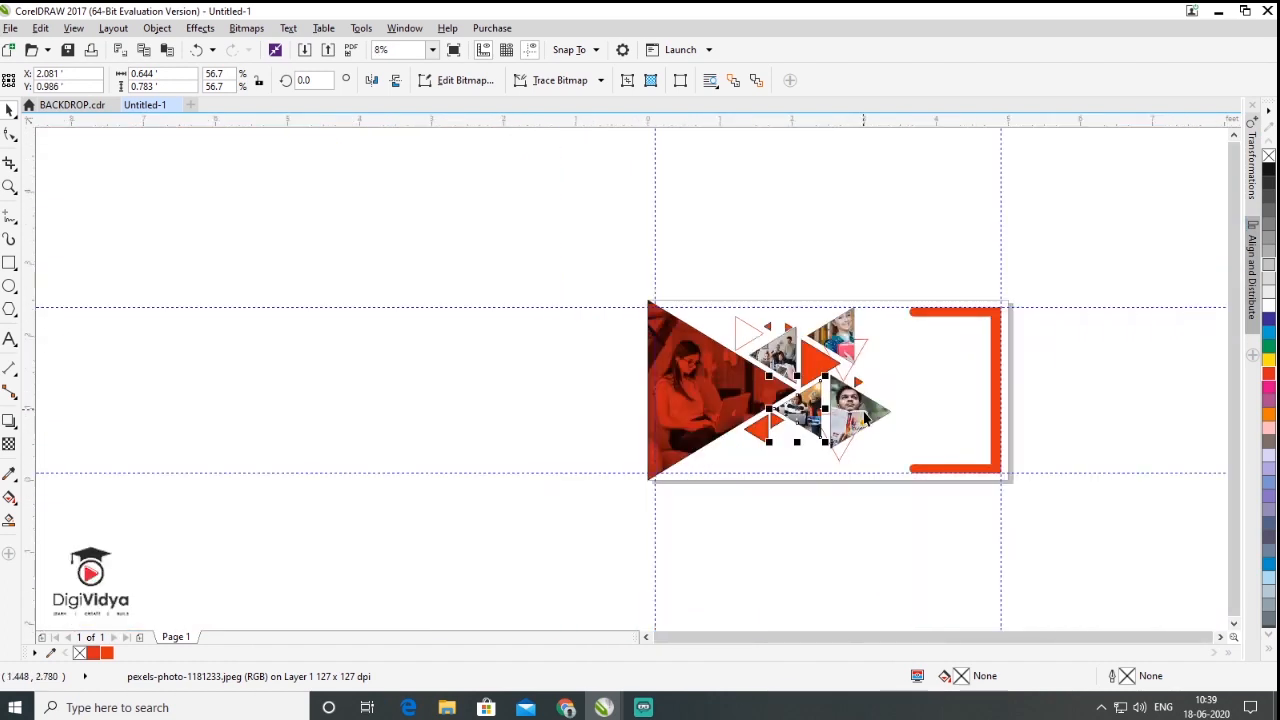
Set the outline width of the three unfilled red-outlined triangles to 10.0 mm.
{"action": "scroll", "coordinate": [862, 432], "scroll_direction": "up", "scroll_amount": 2}
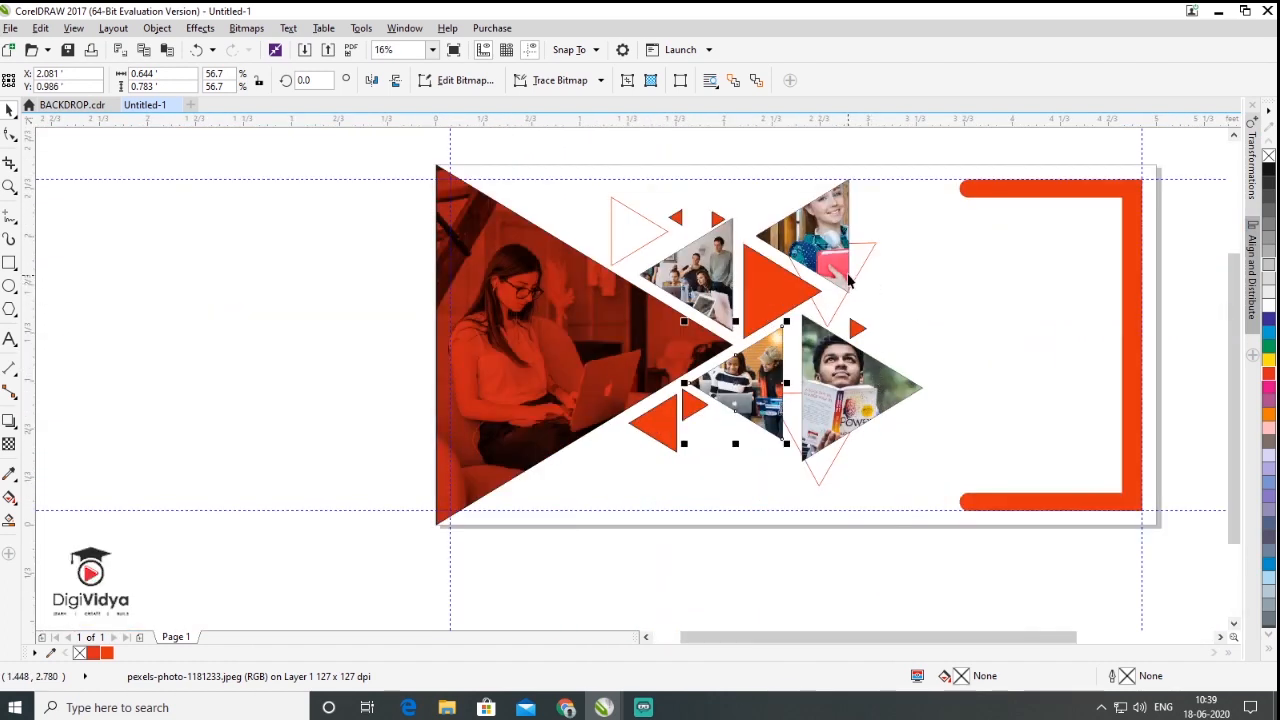
{"action": "scroll", "coordinate": [868, 183], "scroll_direction": "up", "scroll_amount": 2}
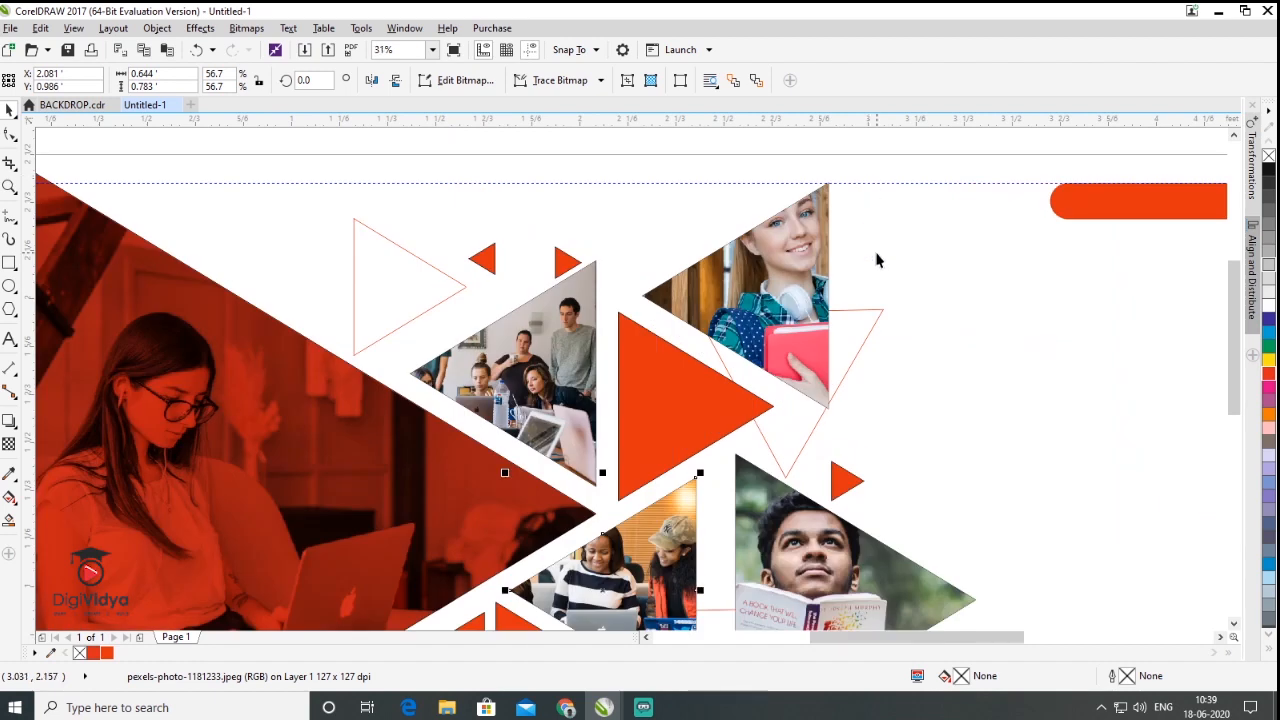
{"action": "left_click", "coordinate": [875, 323]}
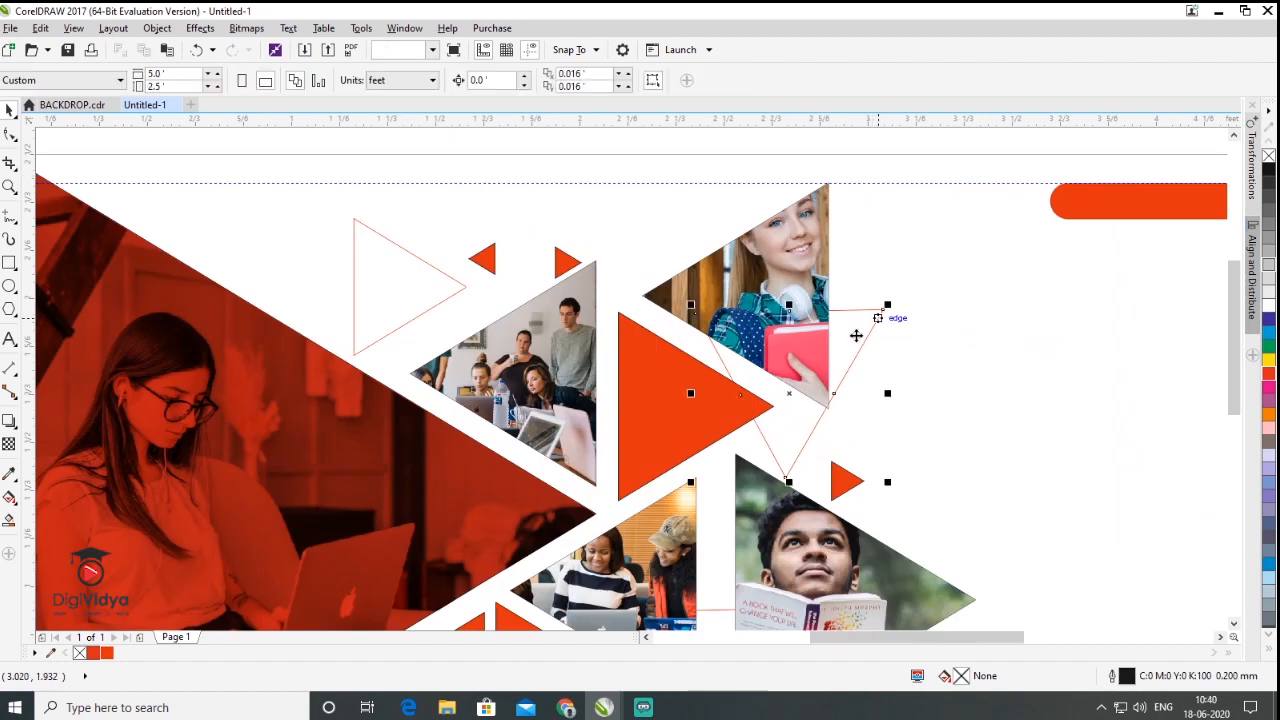
{"action": "left_click", "coordinate": [420, 316], "text": "shift"}
{"action": "scroll", "coordinate": [638, 280], "scroll_direction": "down", "scroll_amount": 2}
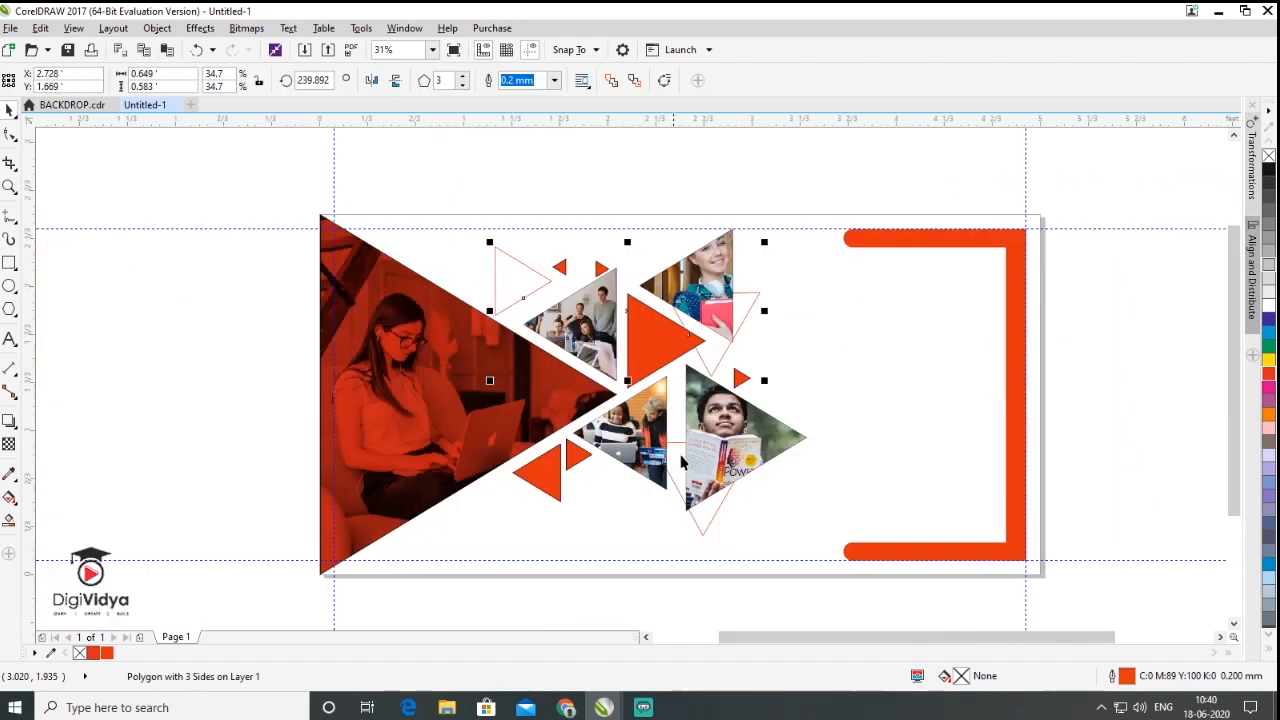
{"action": "left_click", "coordinate": [706, 530], "text": "shift"}
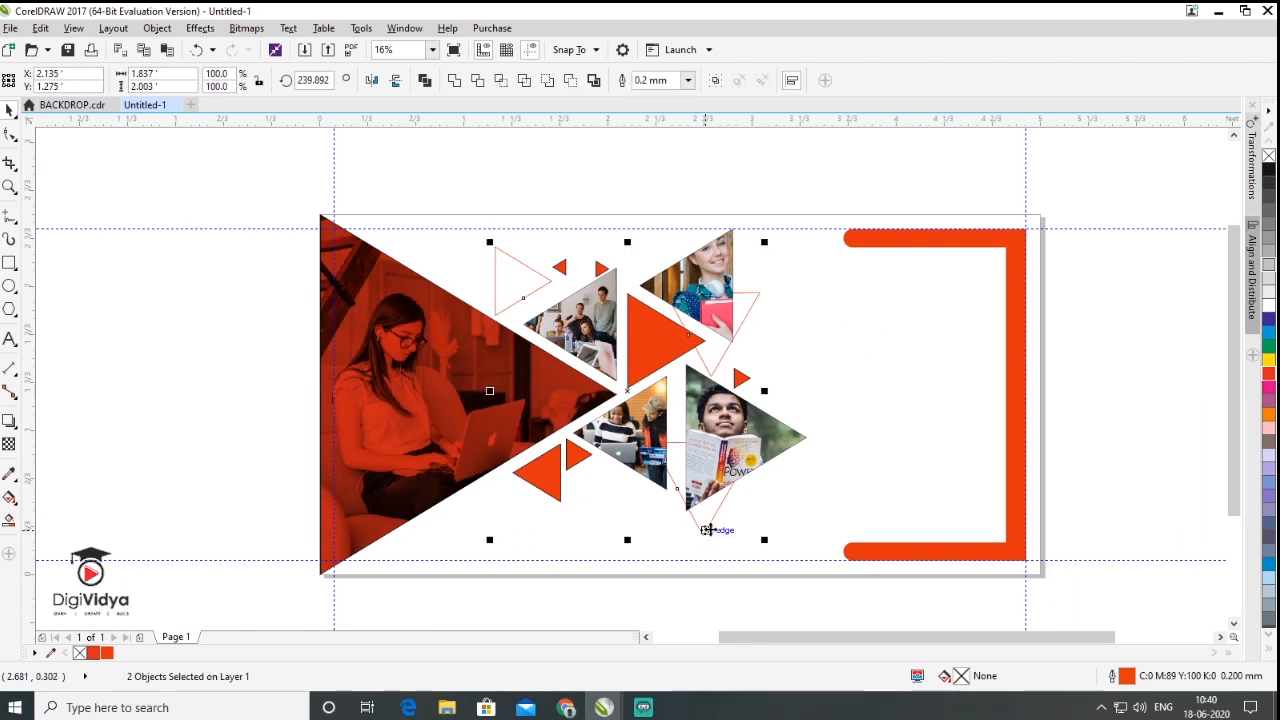
{"action": "left_click", "coordinate": [687, 80]}
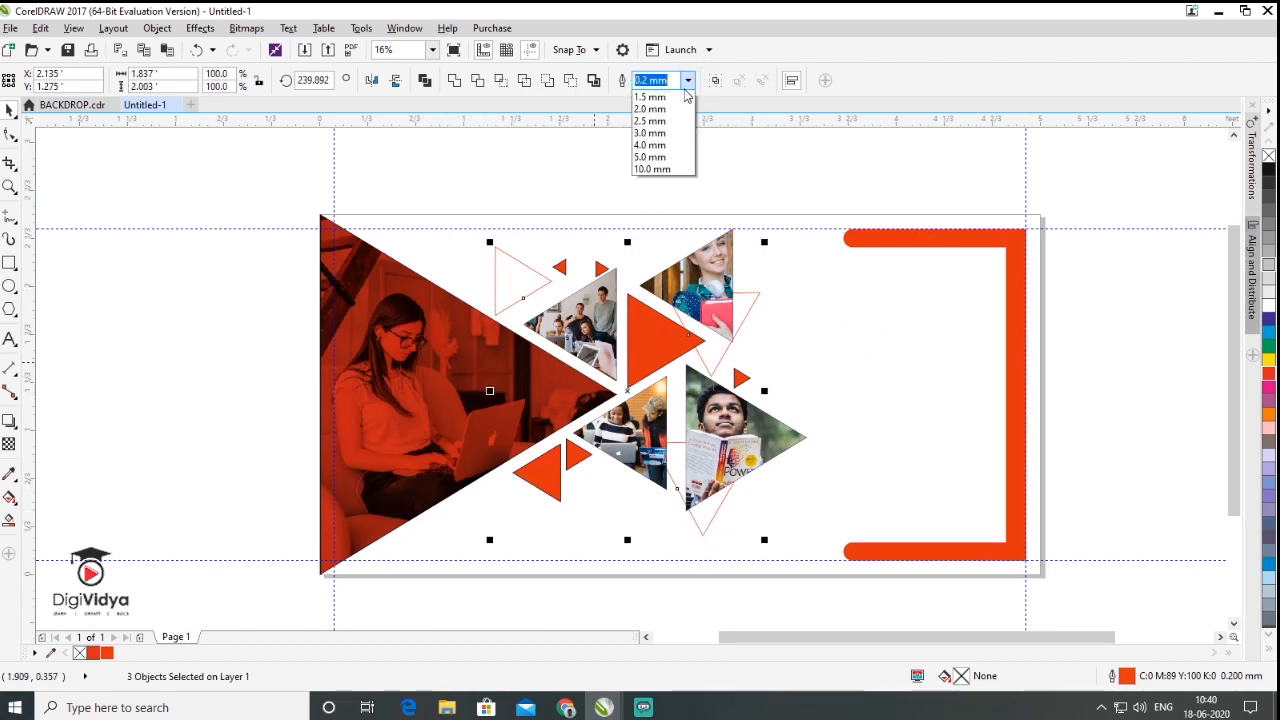
{"action": "left_click", "coordinate": [652, 265]}
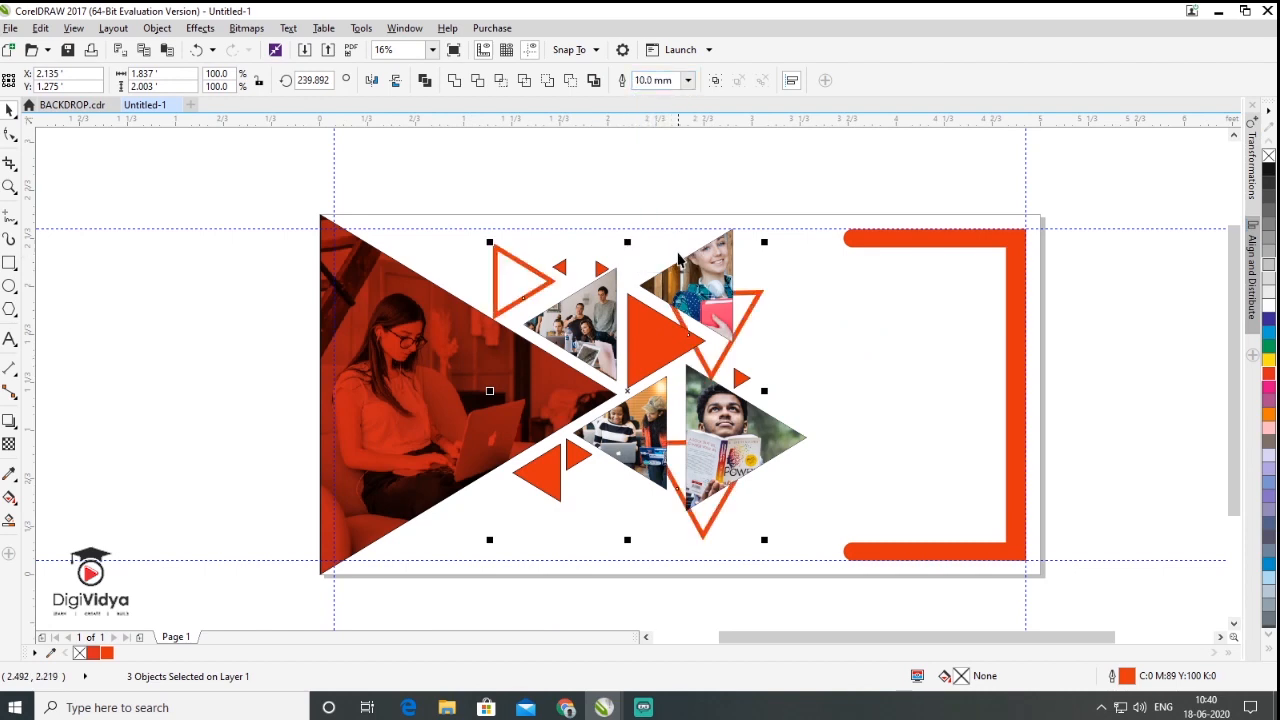
{"action": "left_click", "coordinate": [670, 174]}
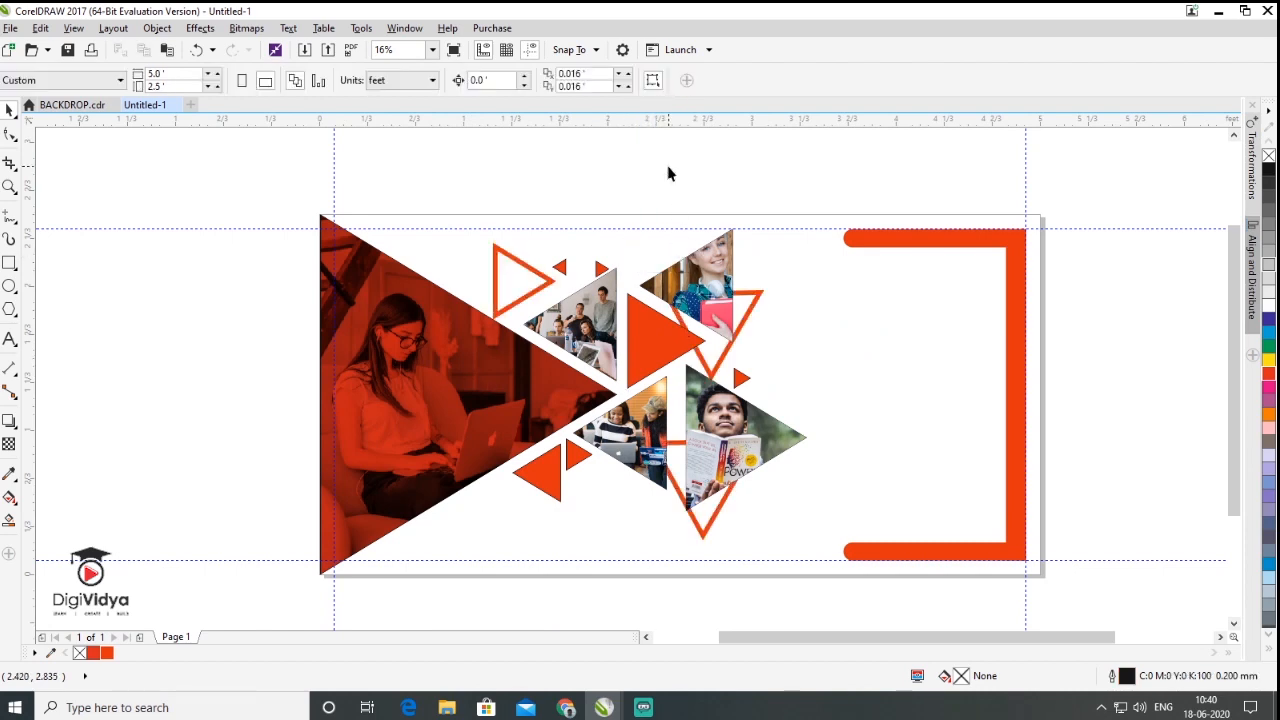